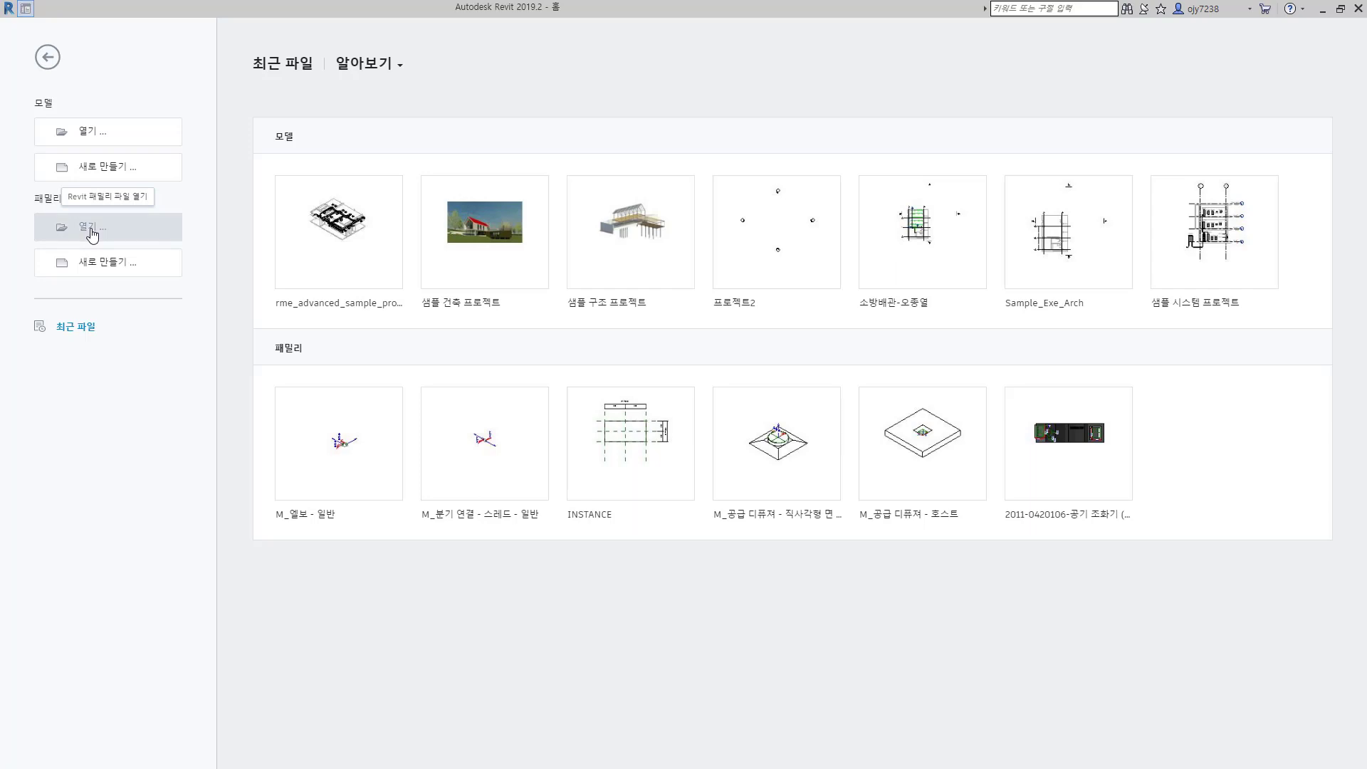
- Open the family file M_엘보 - 일반.rfa from the 배관 > 부속 > 일반 folder of the Korea library
{"action": "scroll", "coordinate": [595, 295], "scroll_direction": "down", "scroll_amount": 3}
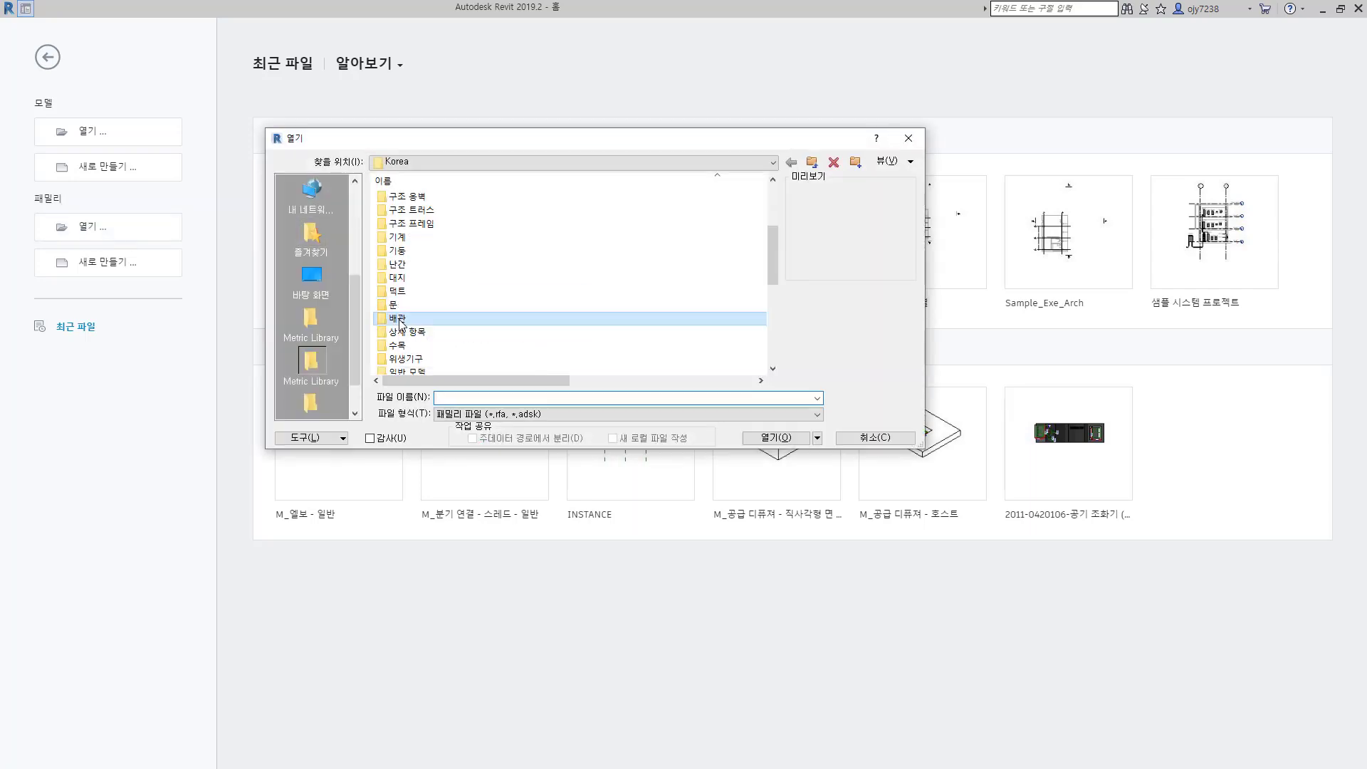
{"action": "double_click", "coordinate": [398, 314]}
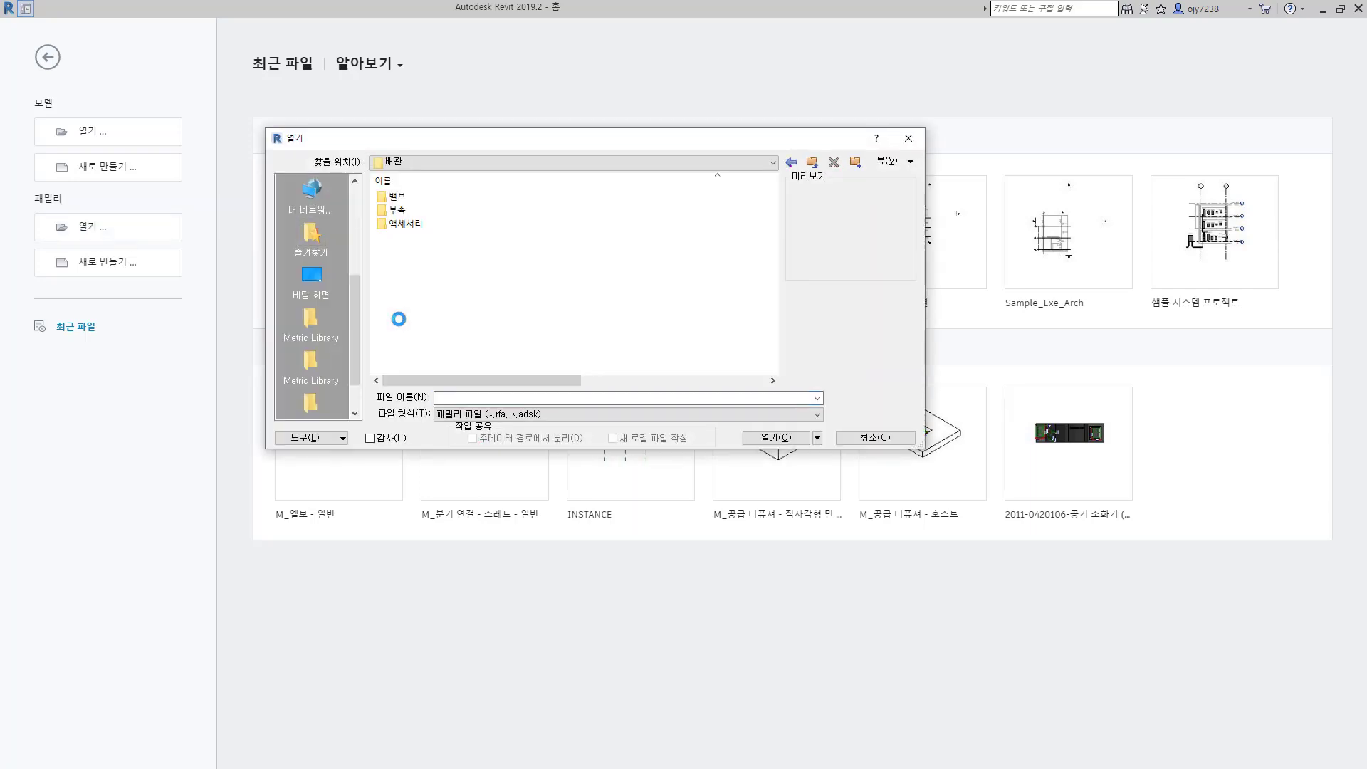
{"action": "double_click", "coordinate": [397, 210]}
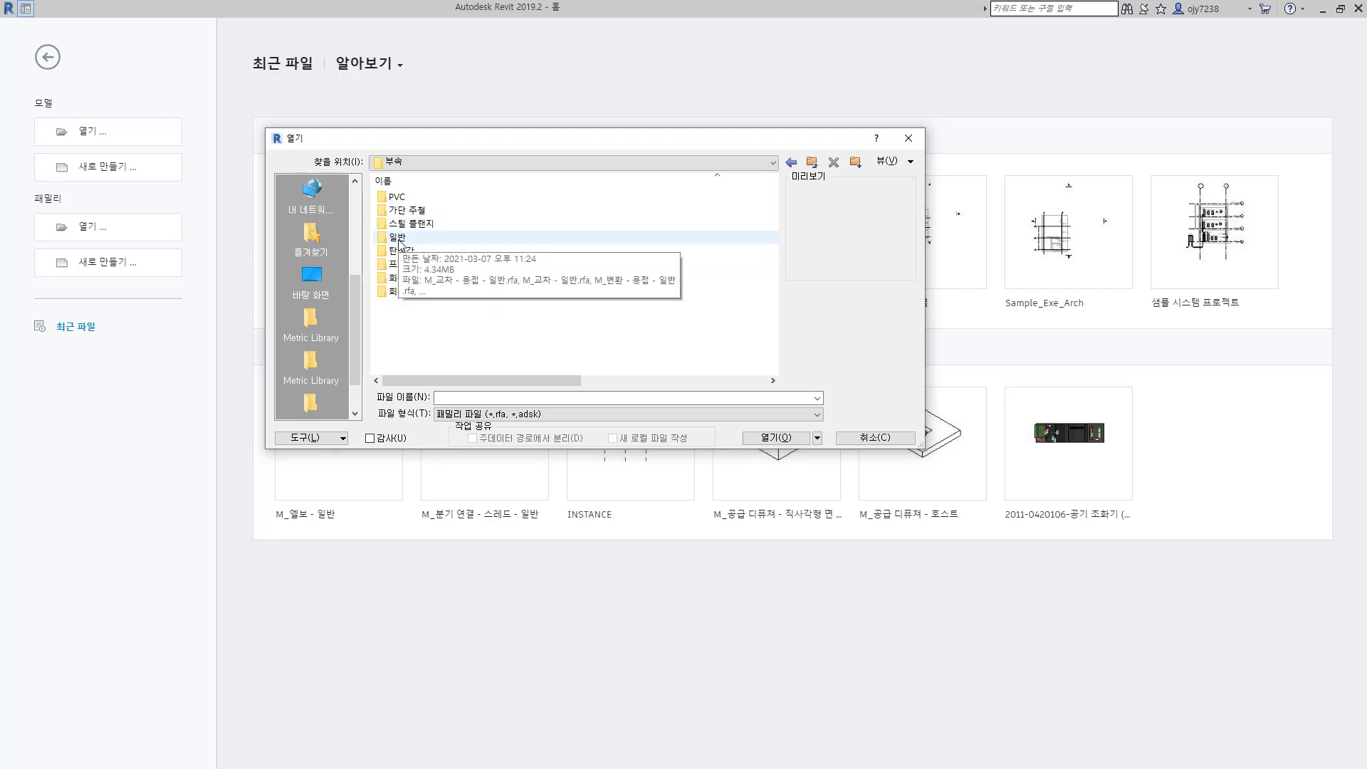
{"action": "double_click", "coordinate": [400, 239]}
{"action": "left_click", "coordinate": [413, 293]}
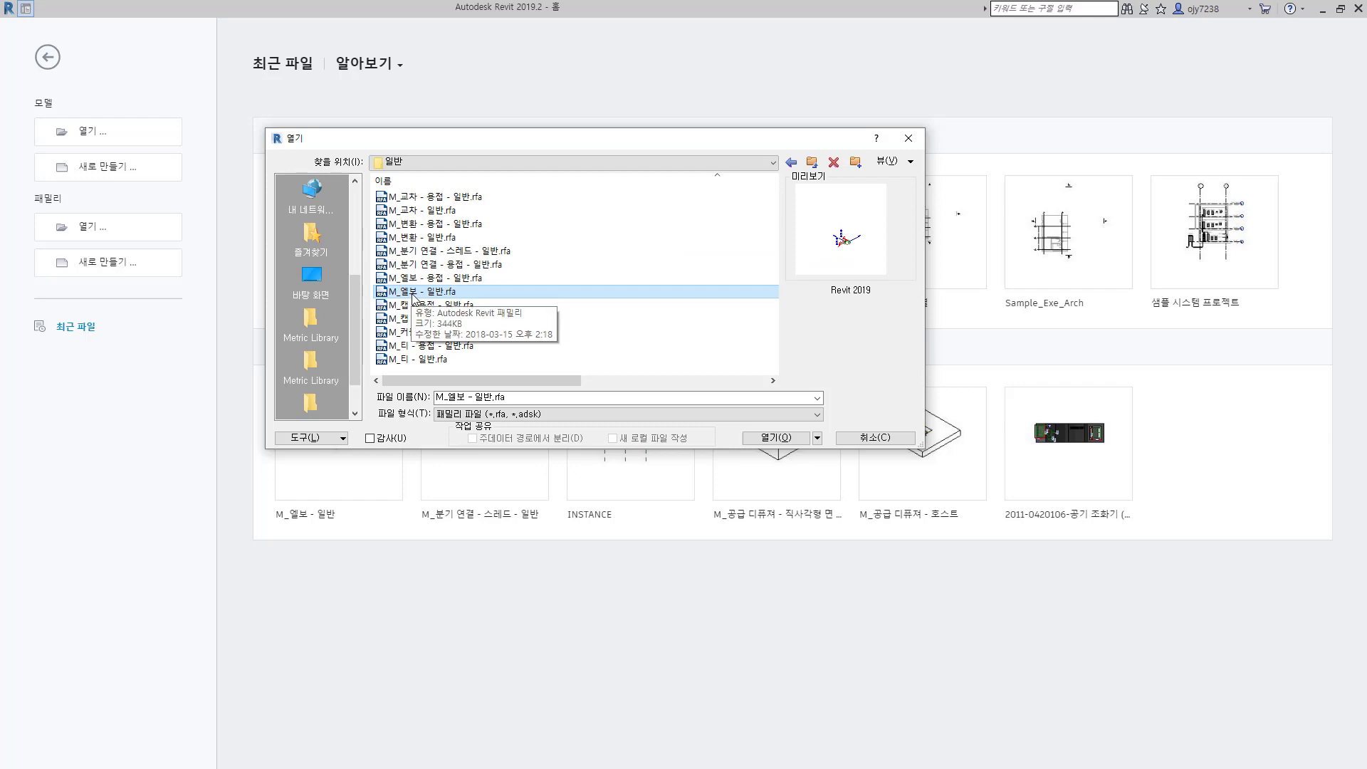
{"action": "left_click", "coordinate": [783, 438]}
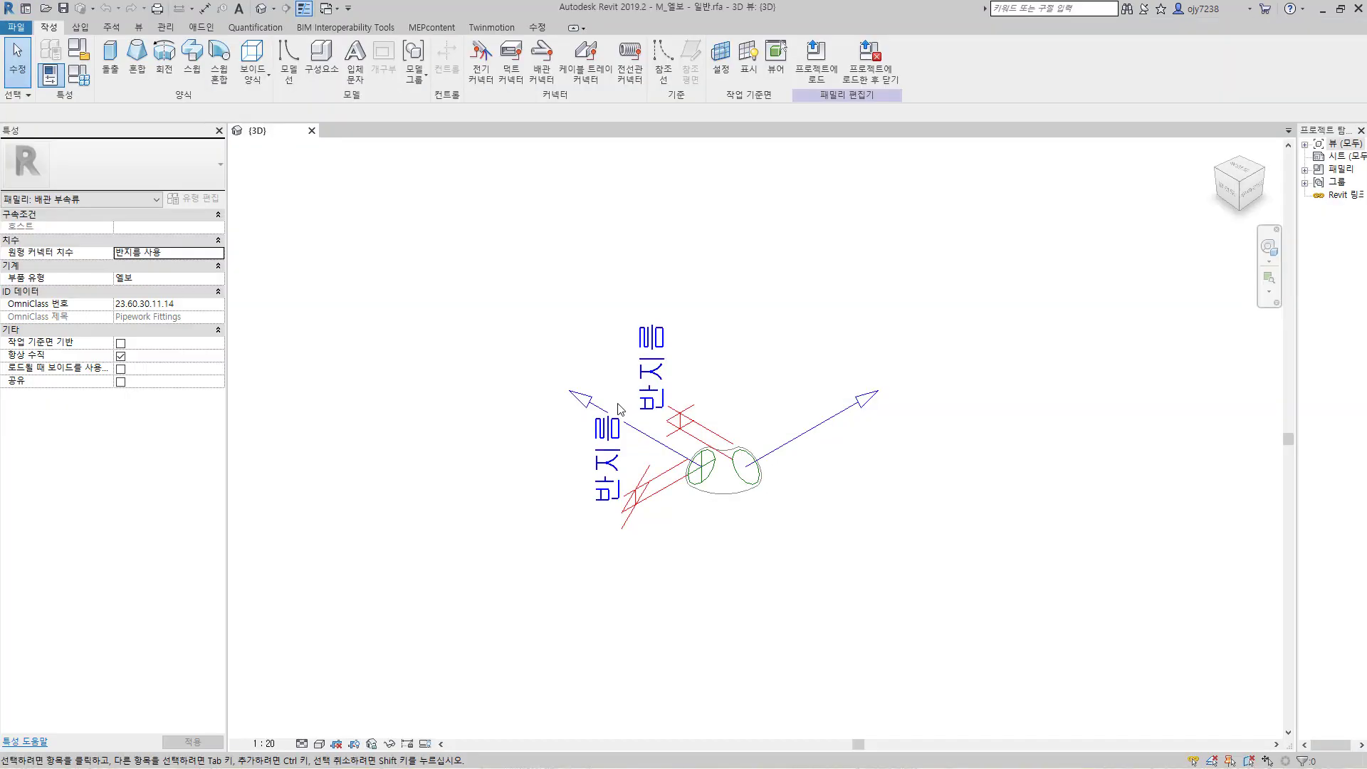
- Show the elbow family's type parameters and formulas in the Family Types dialog
{"action": "scroll", "coordinate": [621, 409], "scroll_direction": "up", "scroll_amount": 3}
{"action": "middle_click_drag", "start_coordinate": [662, 451], "coordinate": [606, 413]}
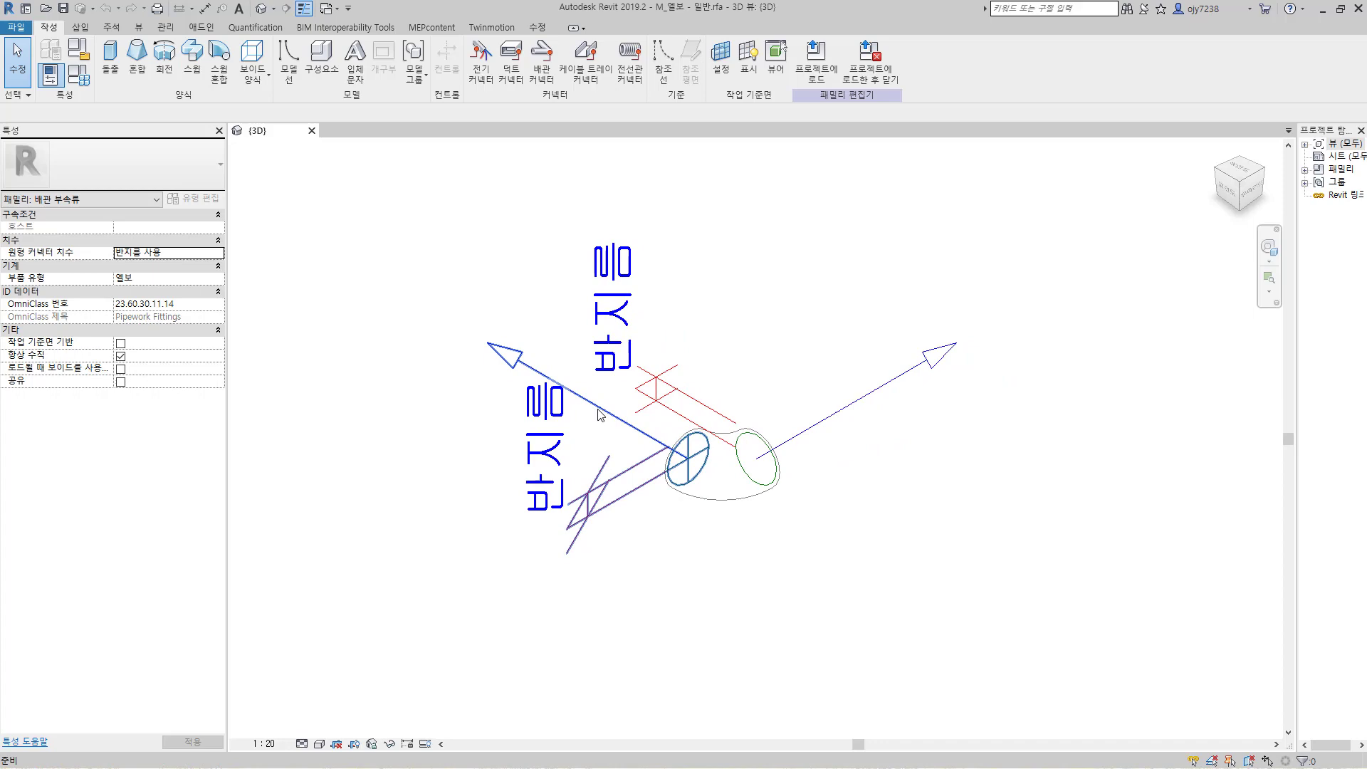
{"action": "left_click", "coordinate": [81, 77]}
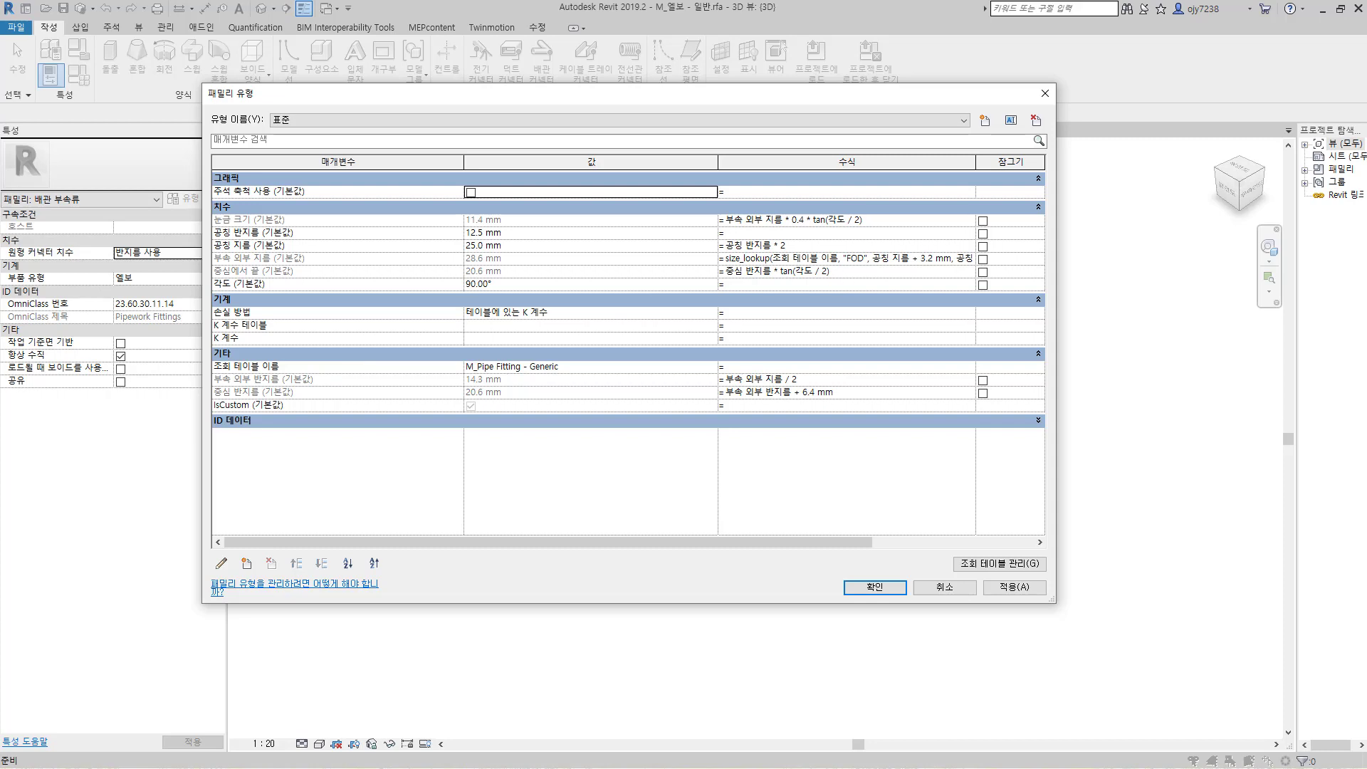
- Switch to File Explorer and open the ProgramData folder on the C: drive
{"action": "key", "text": "super+e"}
{"action": "double_click", "coordinate": [744, 370]}
{"action": "scroll", "coordinate": [562, 402], "scroll_direction": "down", "scroll_amount": 3}
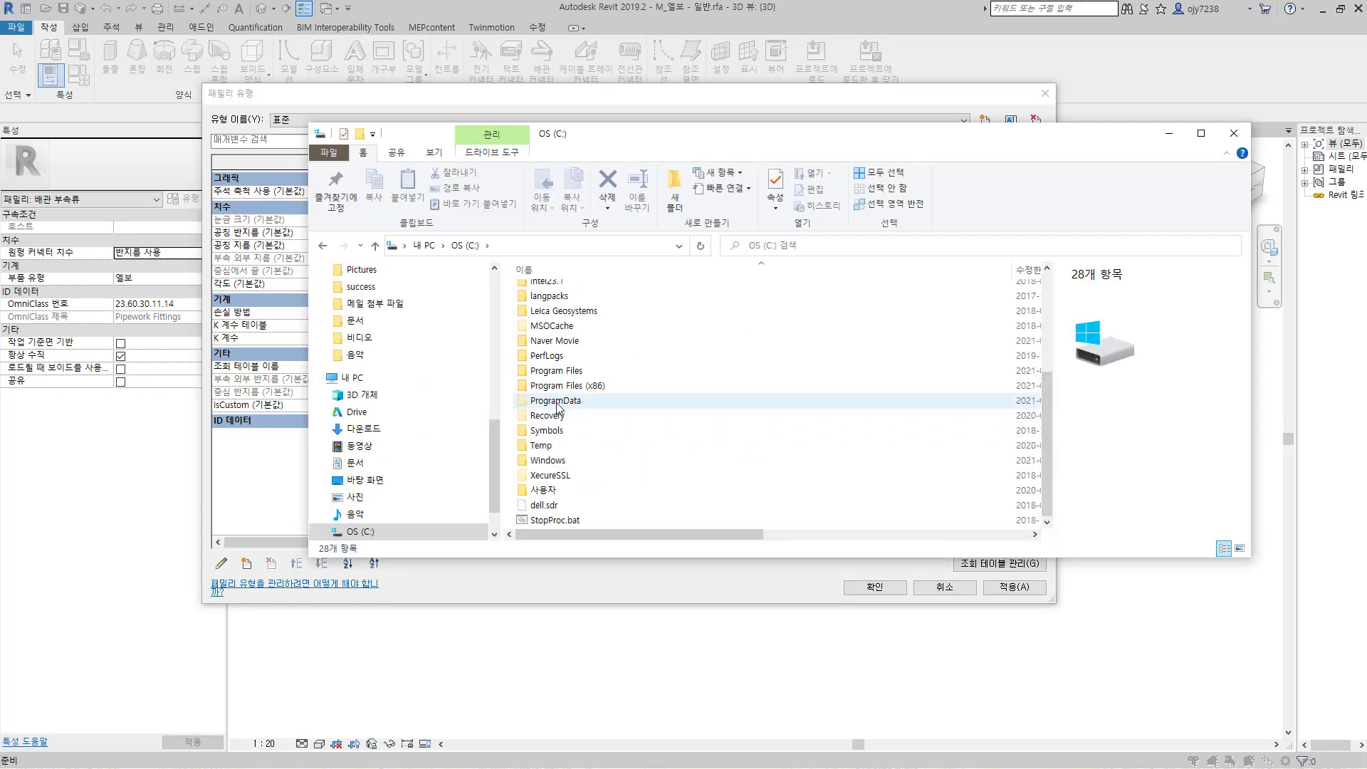
{"action": "double_click", "coordinate": [556, 400]}
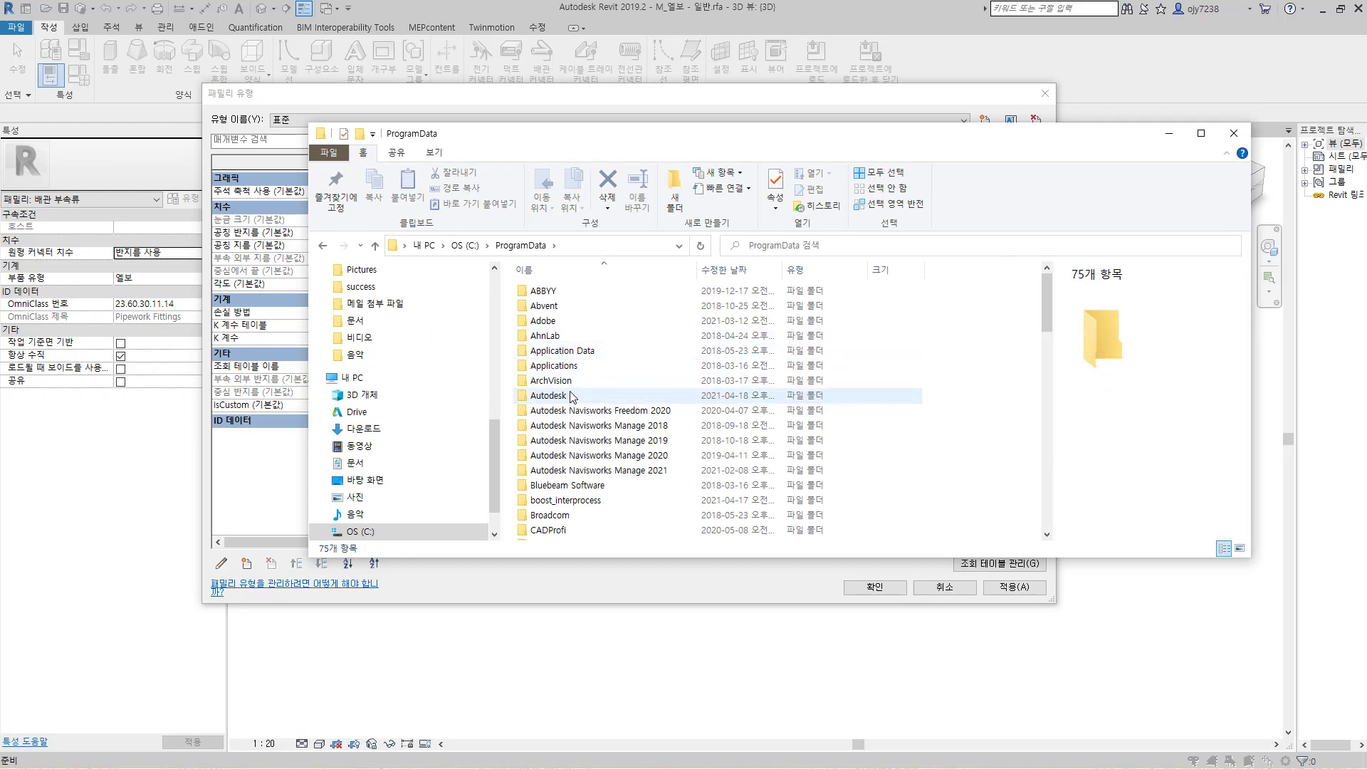
- Check in the folder view options that hidden files, folders and drives are set to be shown, and accept the settings
{"action": "left_click", "coordinate": [433, 153]}
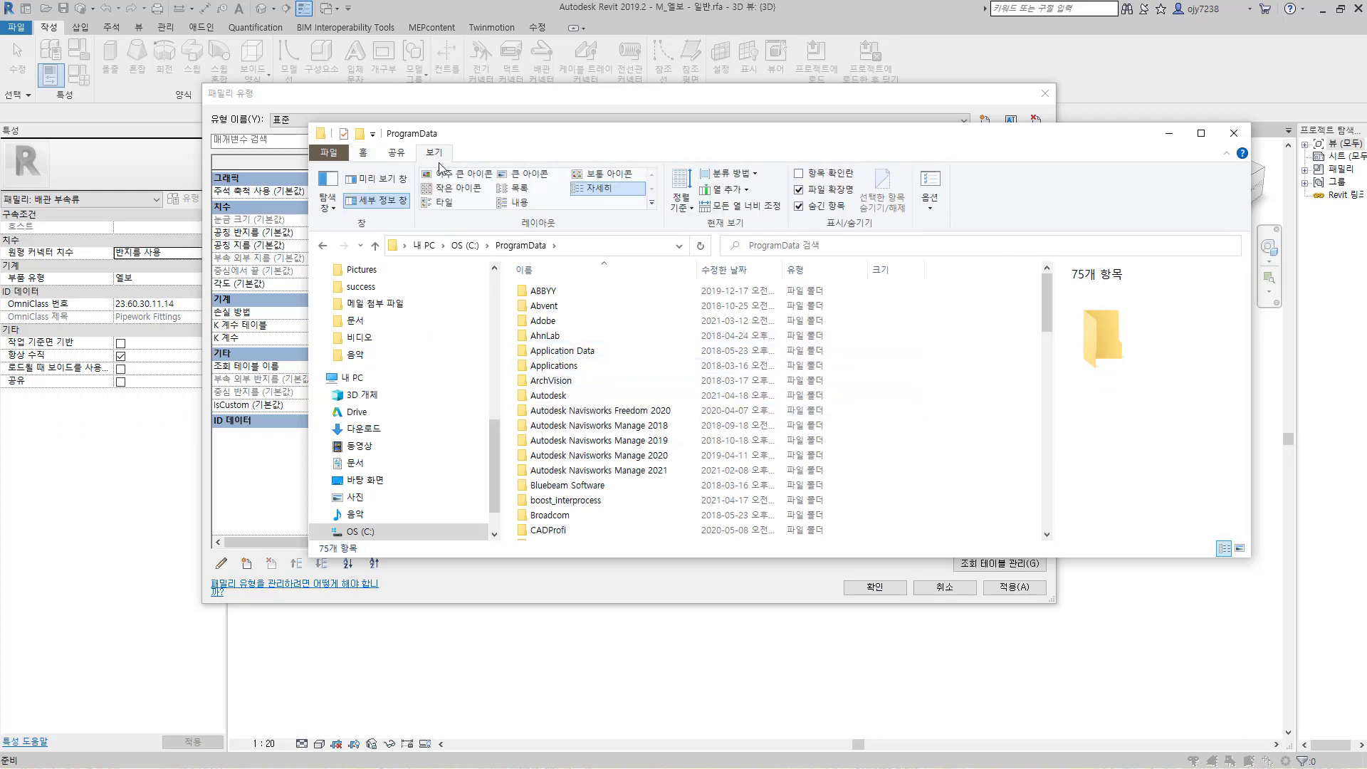
{"action": "left_click", "coordinate": [930, 201]}
{"action": "left_click", "coordinate": [494, 248]}
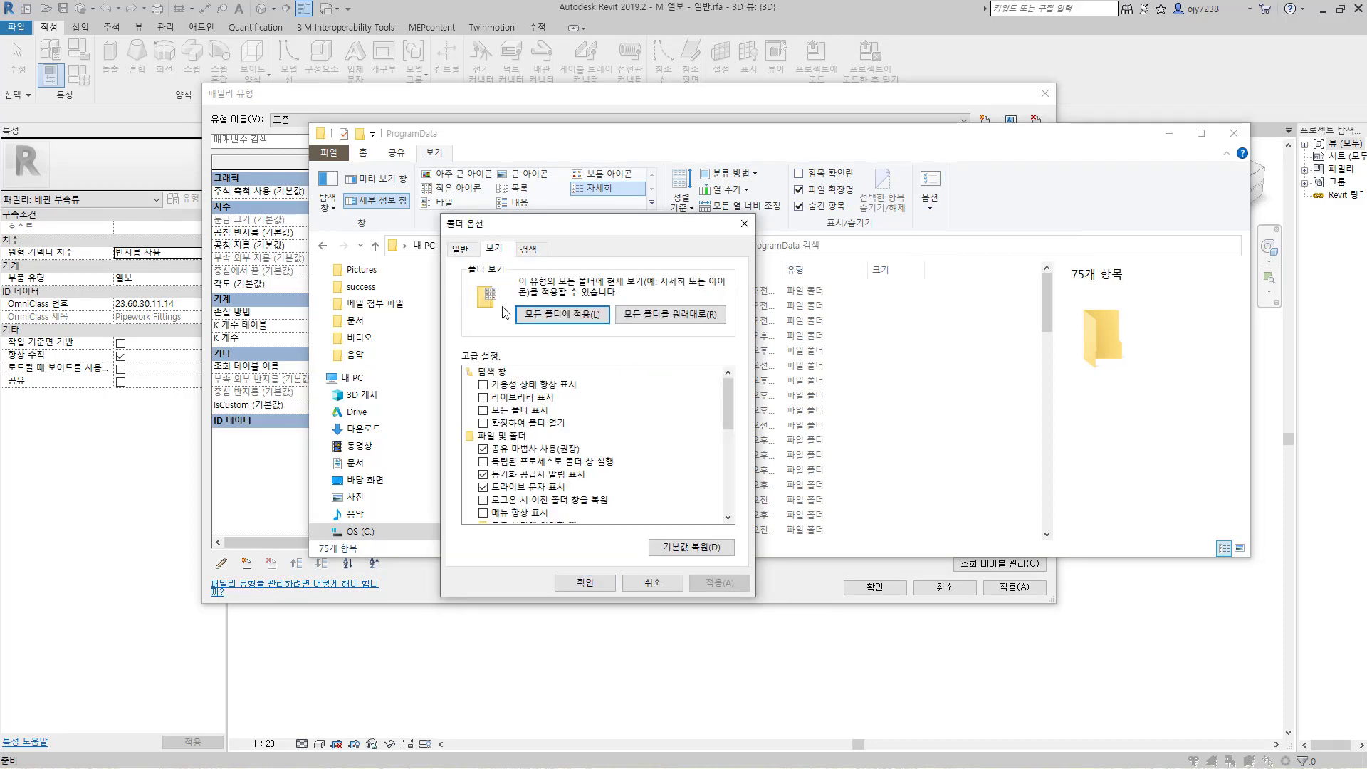
{"action": "scroll", "coordinate": [561, 479], "scroll_direction": "down", "scroll_amount": 2}
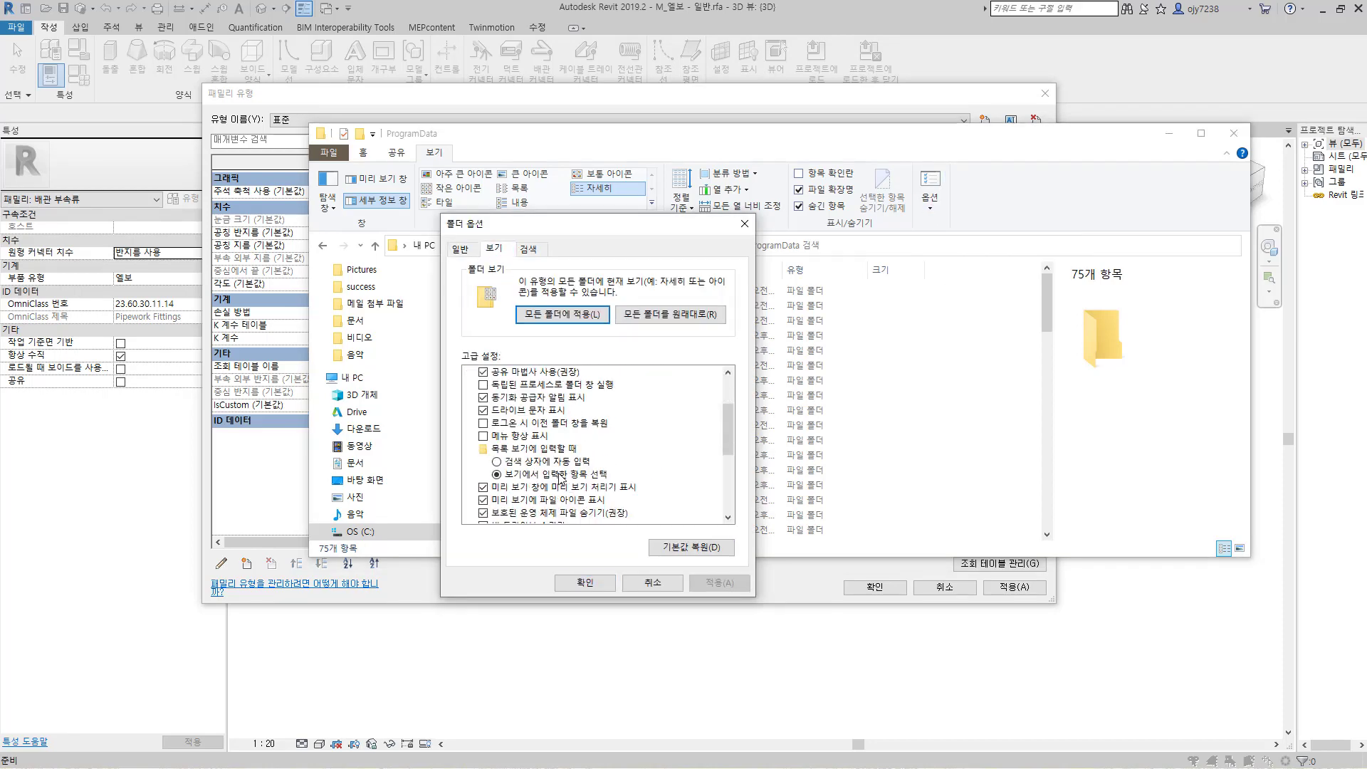
{"action": "scroll", "coordinate": [561, 479], "scroll_direction": "down", "scroll_amount": 2}
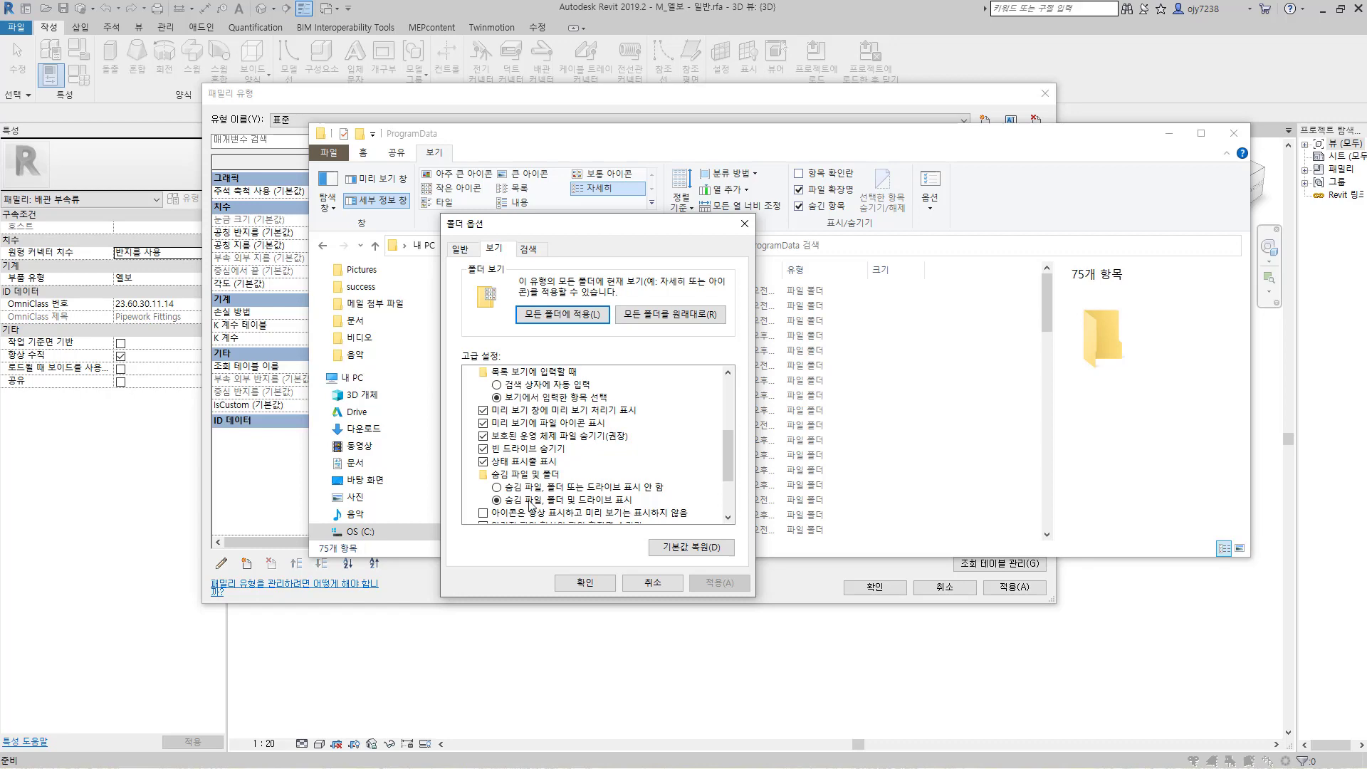
{"action": "left_click", "coordinate": [584, 582]}
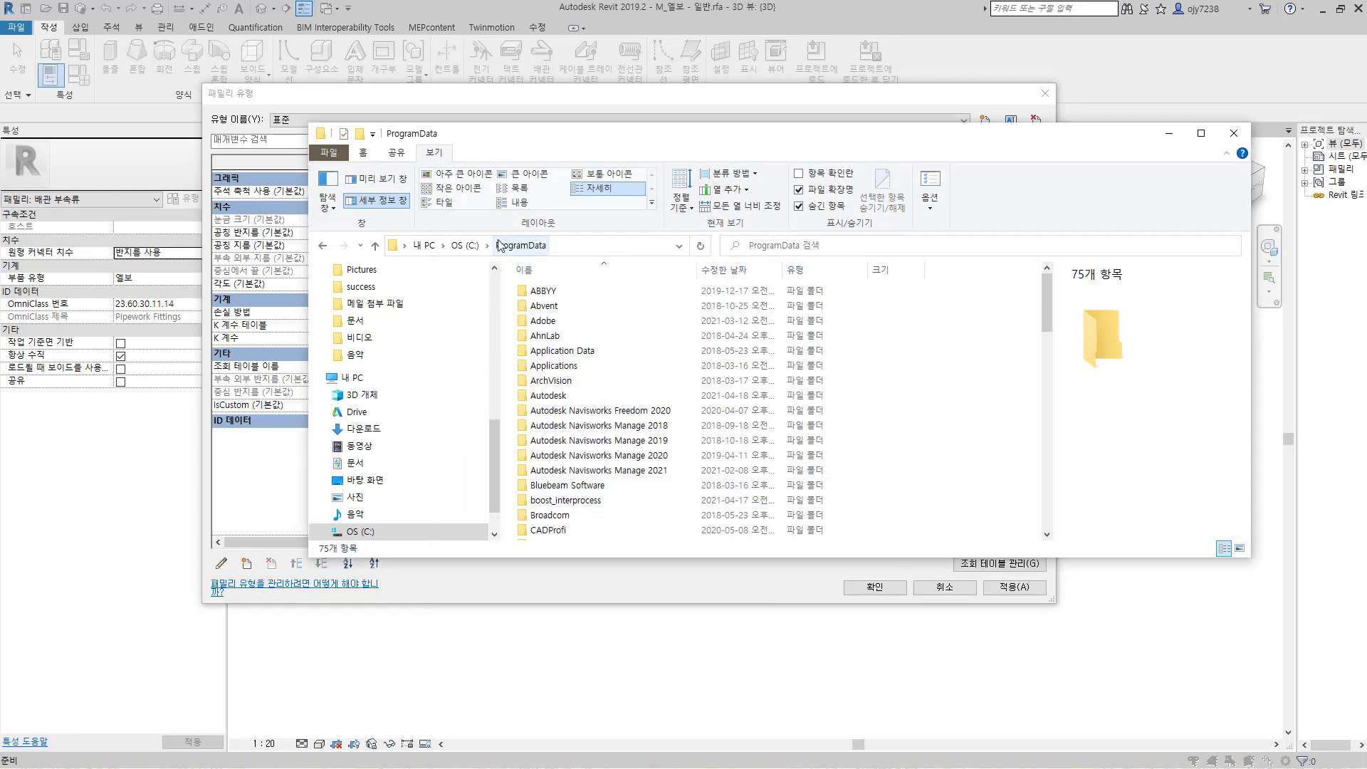
- Open the Pipe folder under Autodesk > RVT 2019 > Lookup Tables within ProgramData
{"action": "double_click", "coordinate": [548, 396]}
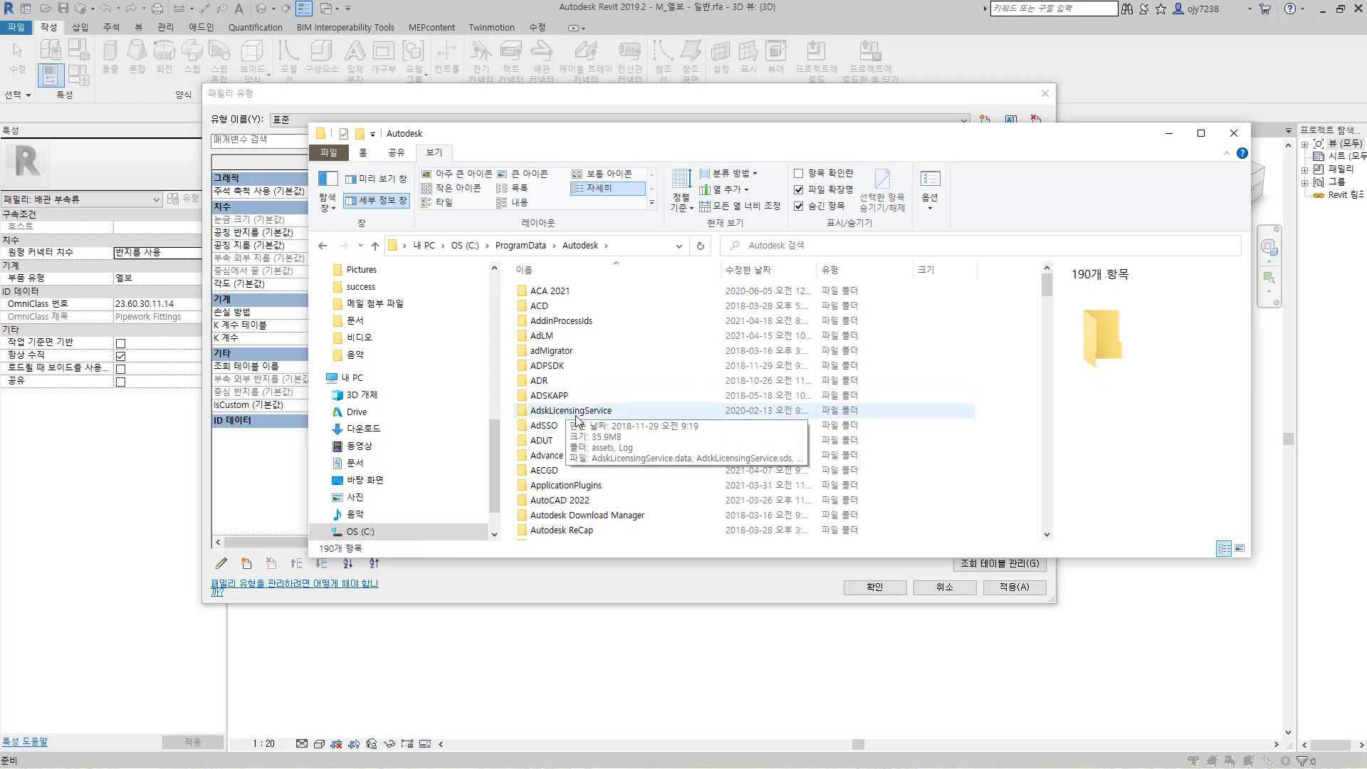
{"action": "scroll", "coordinate": [598, 376], "scroll_direction": "down", "scroll_amount": 2}
{"action": "scroll", "coordinate": [598, 376], "scroll_direction": "down", "scroll_amount": 14}
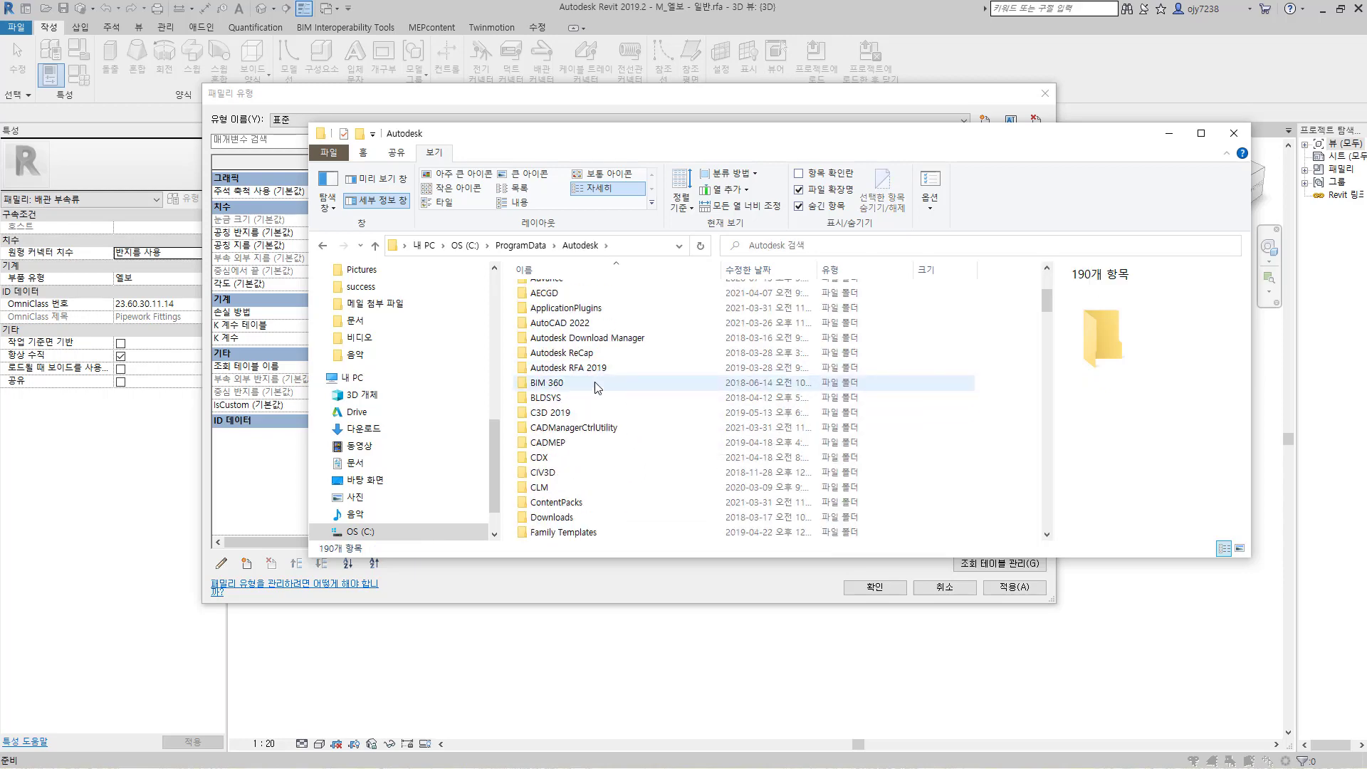
{"action": "scroll", "coordinate": [616, 473], "scroll_direction": "down", "scroll_amount": 2}
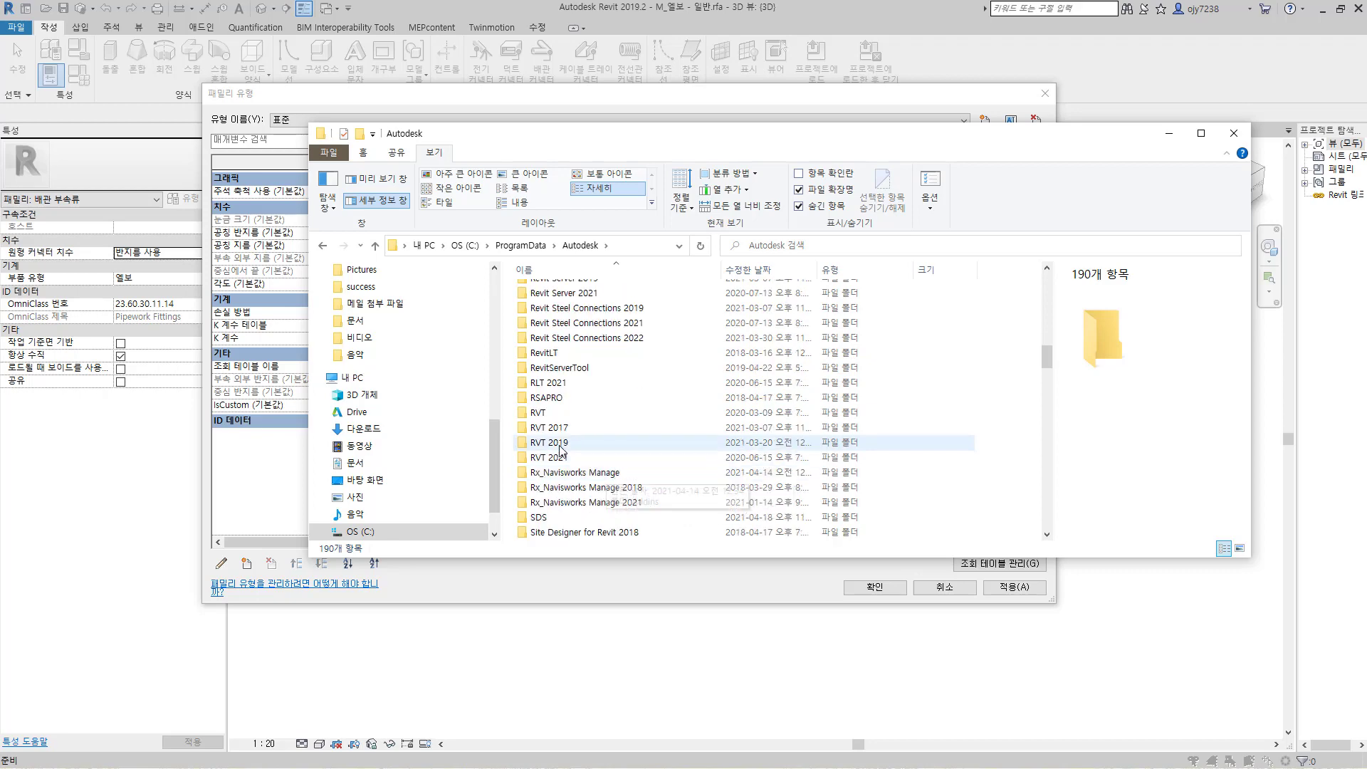
{"action": "double_click", "coordinate": [560, 447]}
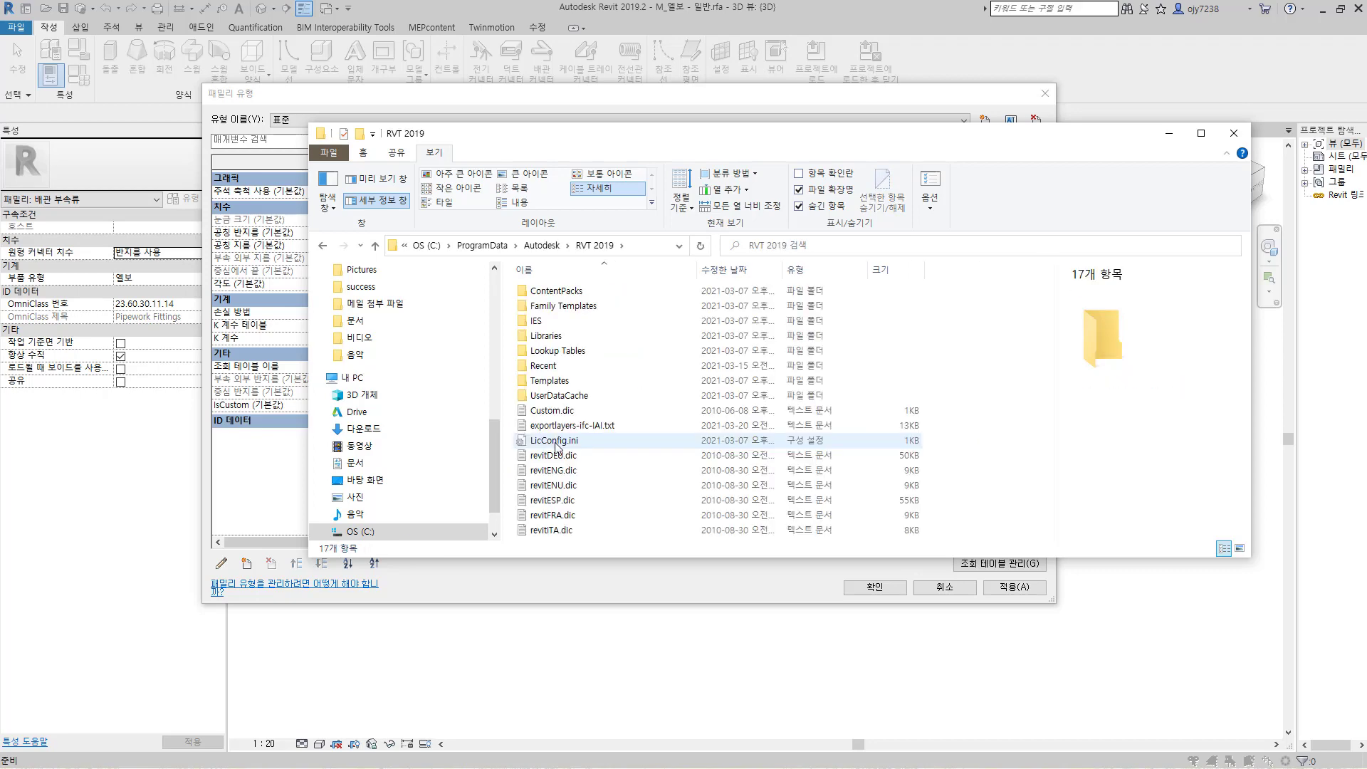
{"action": "double_click", "coordinate": [554, 354]}
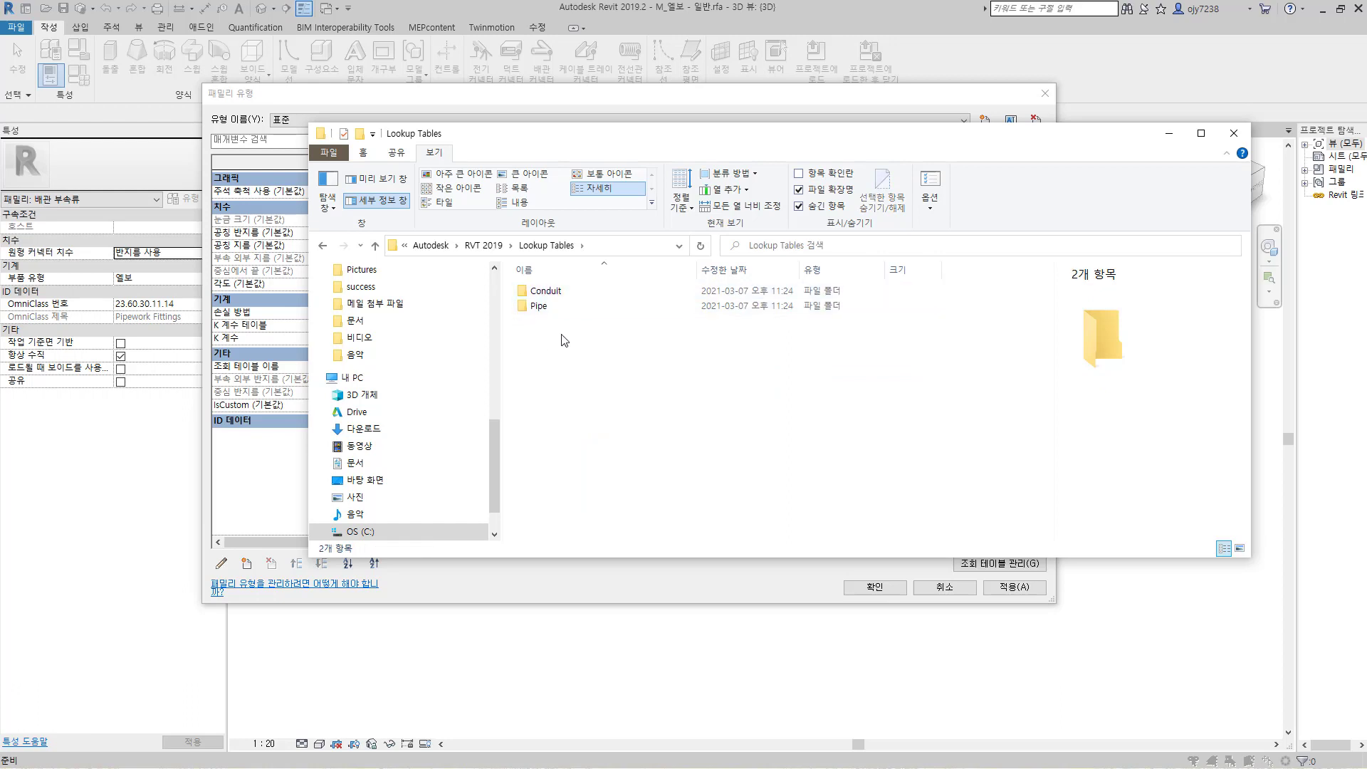
{"action": "double_click", "coordinate": [538, 307]}
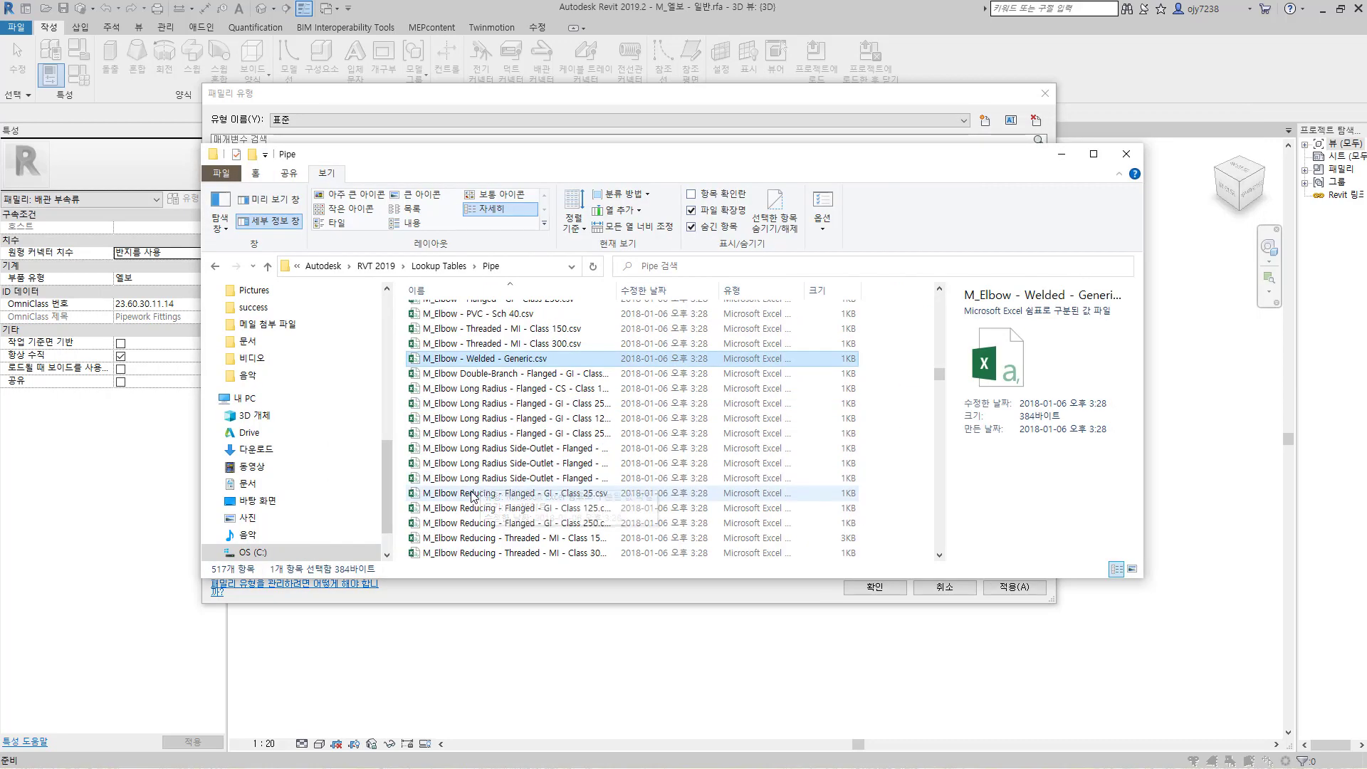
- Find the lookup table M_Pipe Fitting - Generic.csv in the Pipe folder and open it in Excel
{"action": "scroll", "coordinate": [475, 501], "scroll_direction": "down", "scroll_amount": 3}
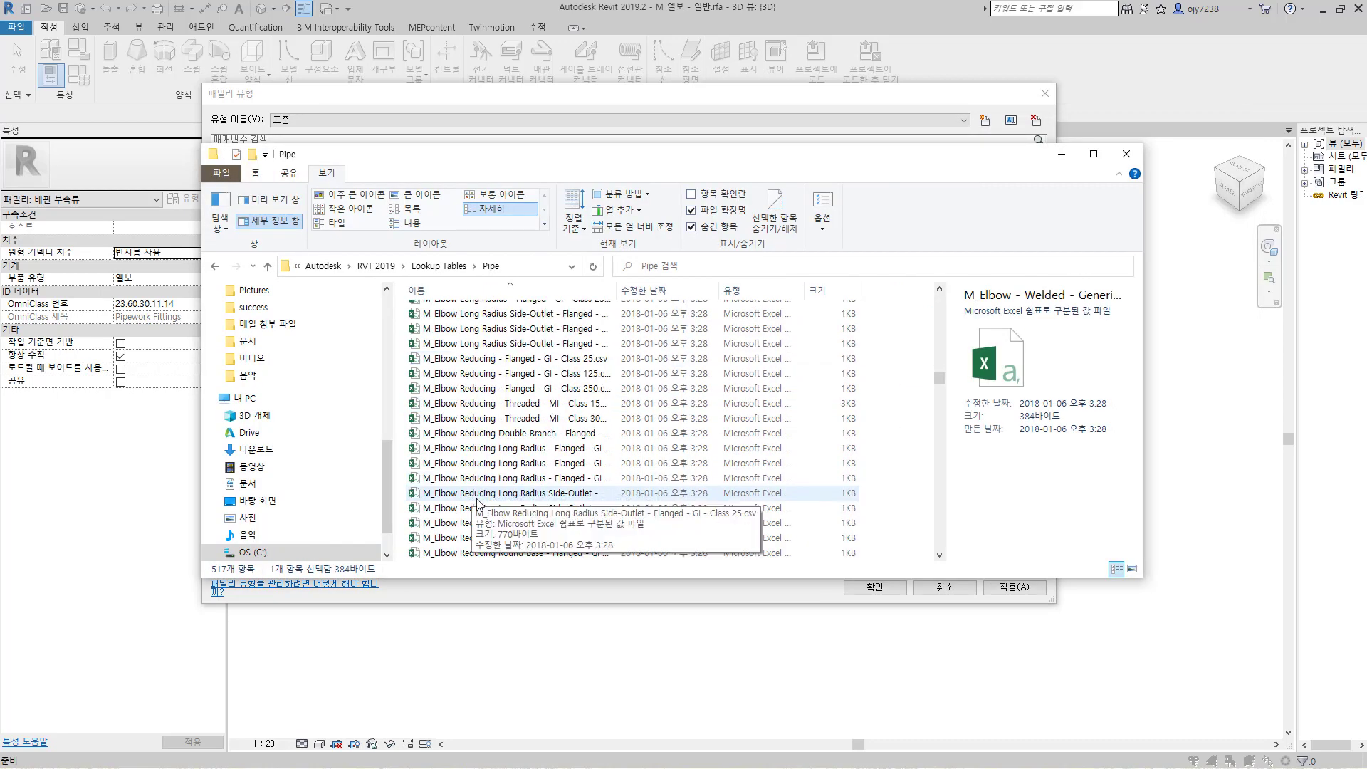
{"action": "scroll", "coordinate": [475, 502], "scroll_direction": "down", "scroll_amount": 6}
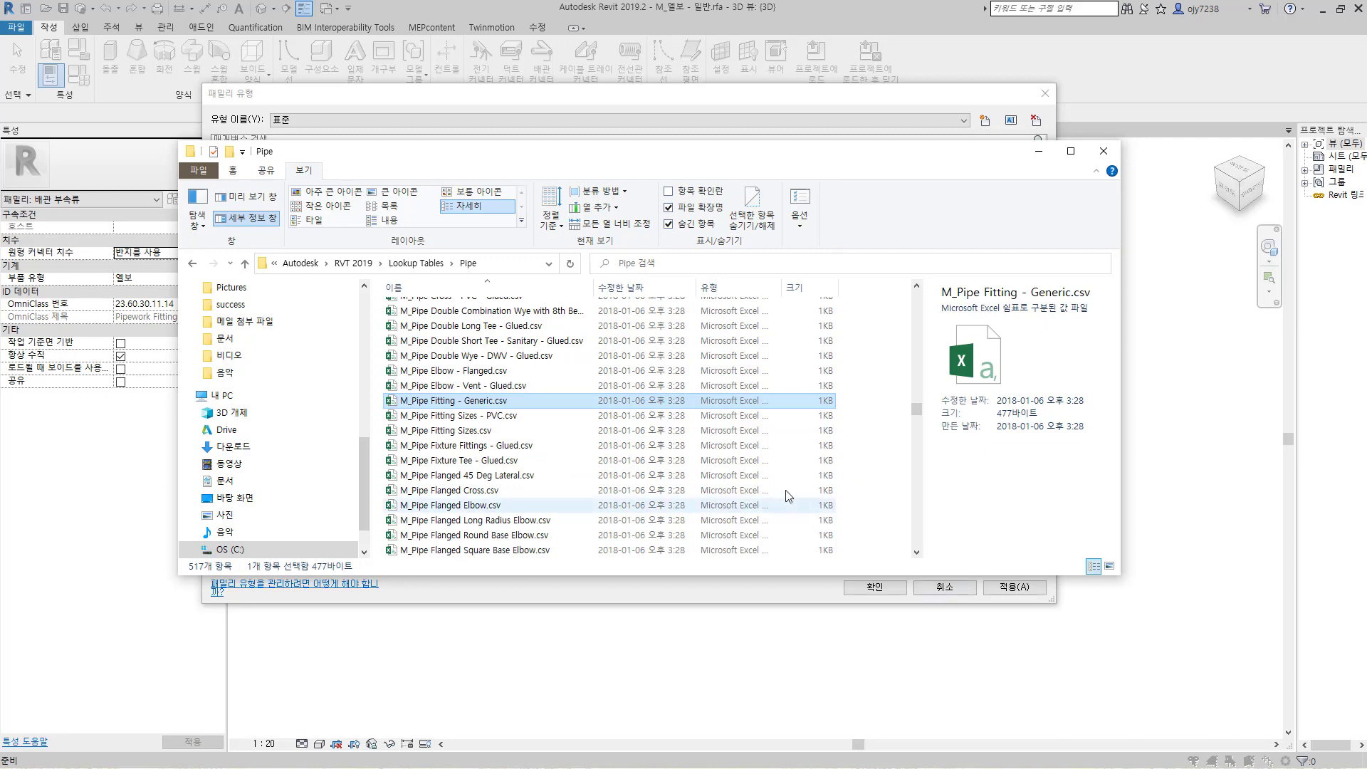
{"action": "double_click", "coordinate": [451, 401]}
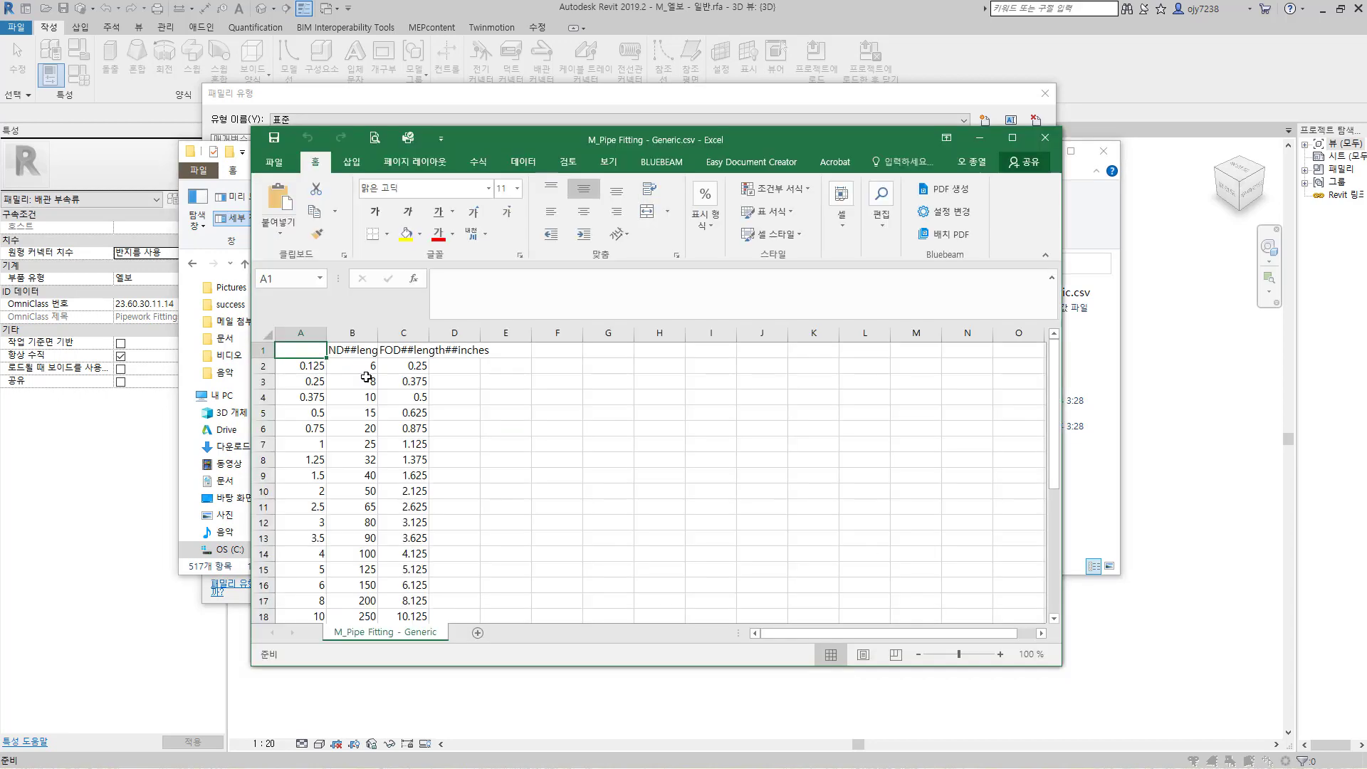
- Auto-fit the column widths of the whole sheet and center its contents horizontally
{"action": "left_click", "coordinate": [264, 334]}
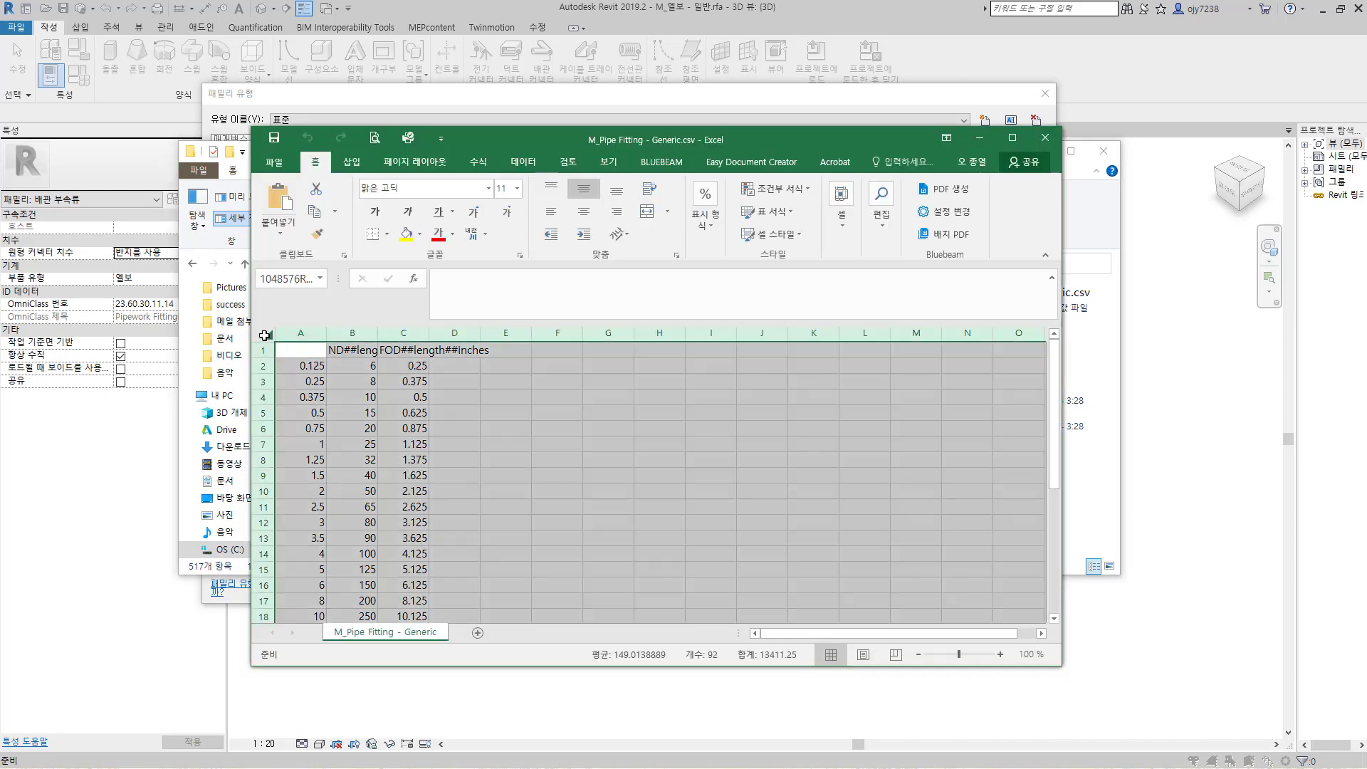
{"action": "double_click", "coordinate": [326, 332]}
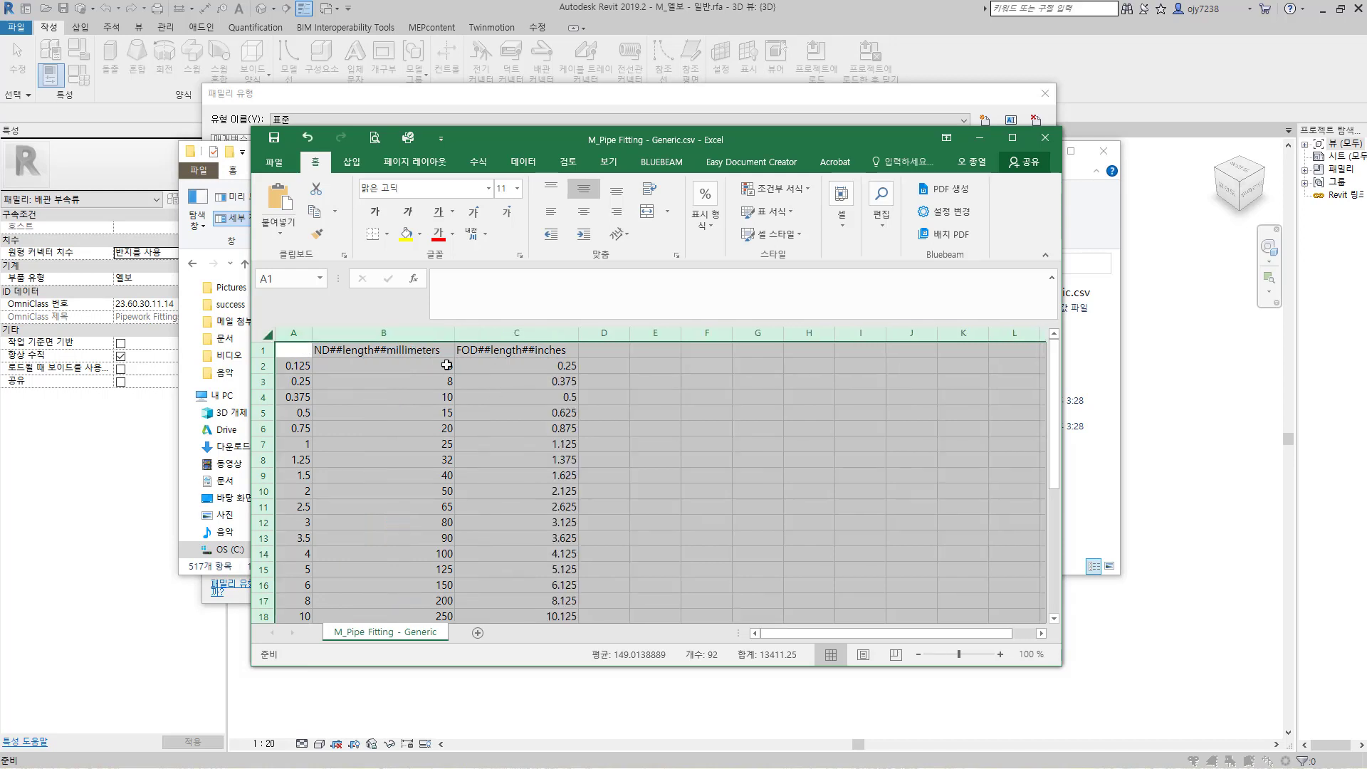
{"action": "left_click", "coordinate": [583, 211]}
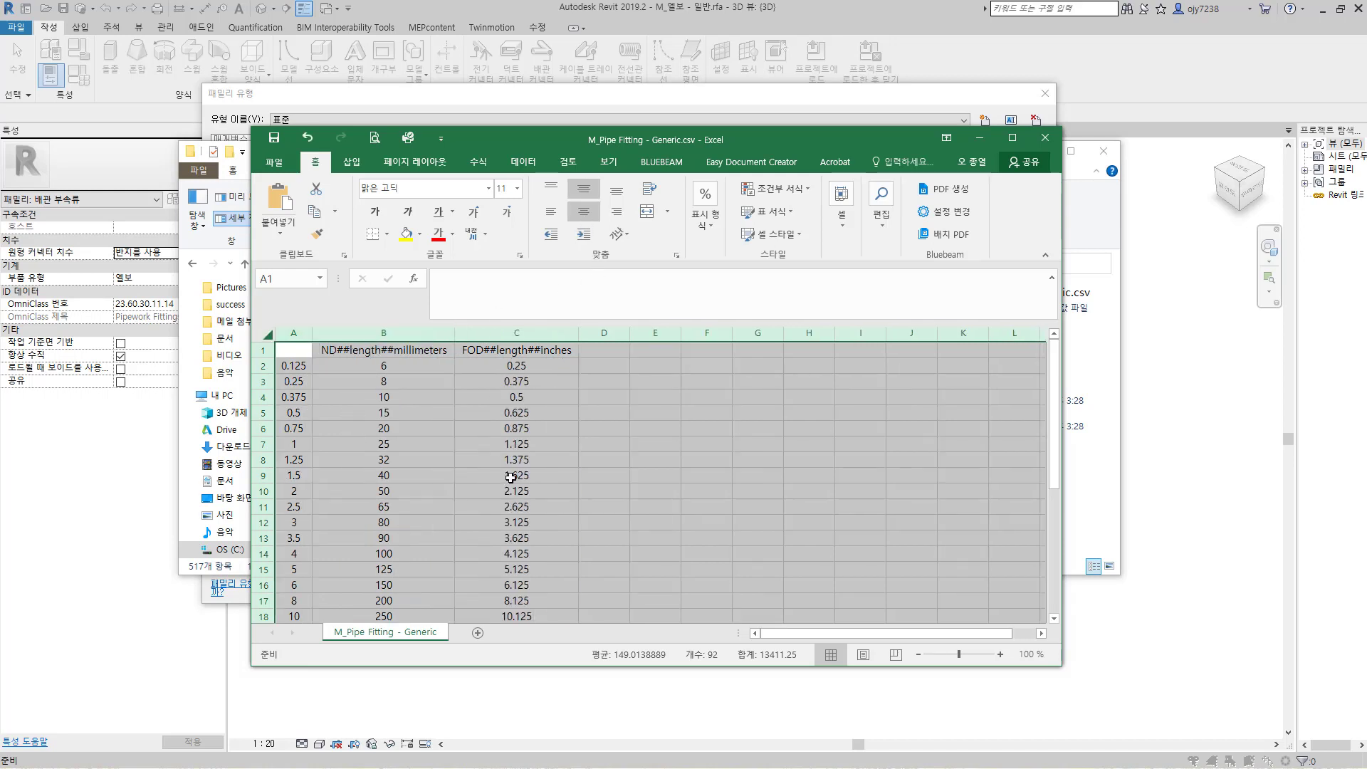
{"action": "left_click", "coordinate": [435, 460]}
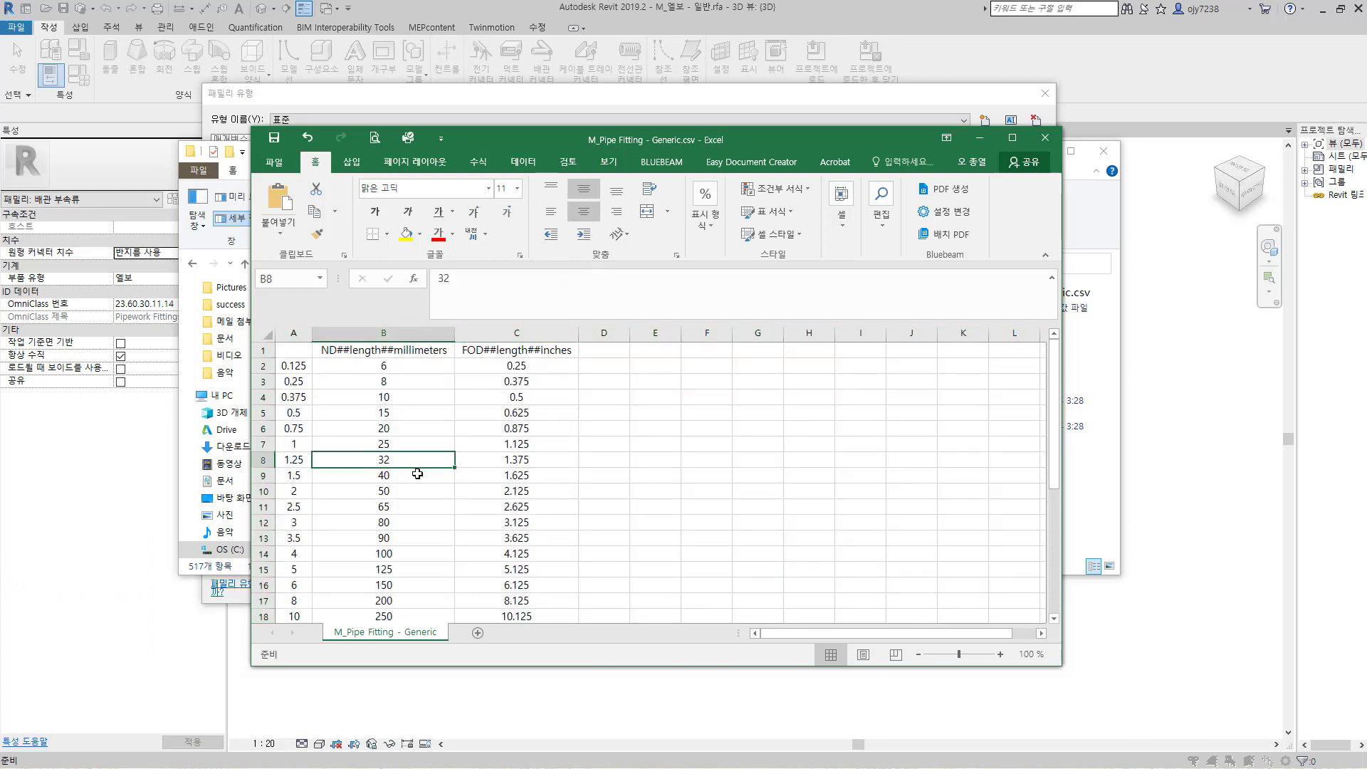
- Examine the lookup table's structure: the ND and FOD headers in row 1, the column A entries and the size values
{"action": "left_click_drag", "start_coordinate": [360, 350], "coordinate": [511, 351]}
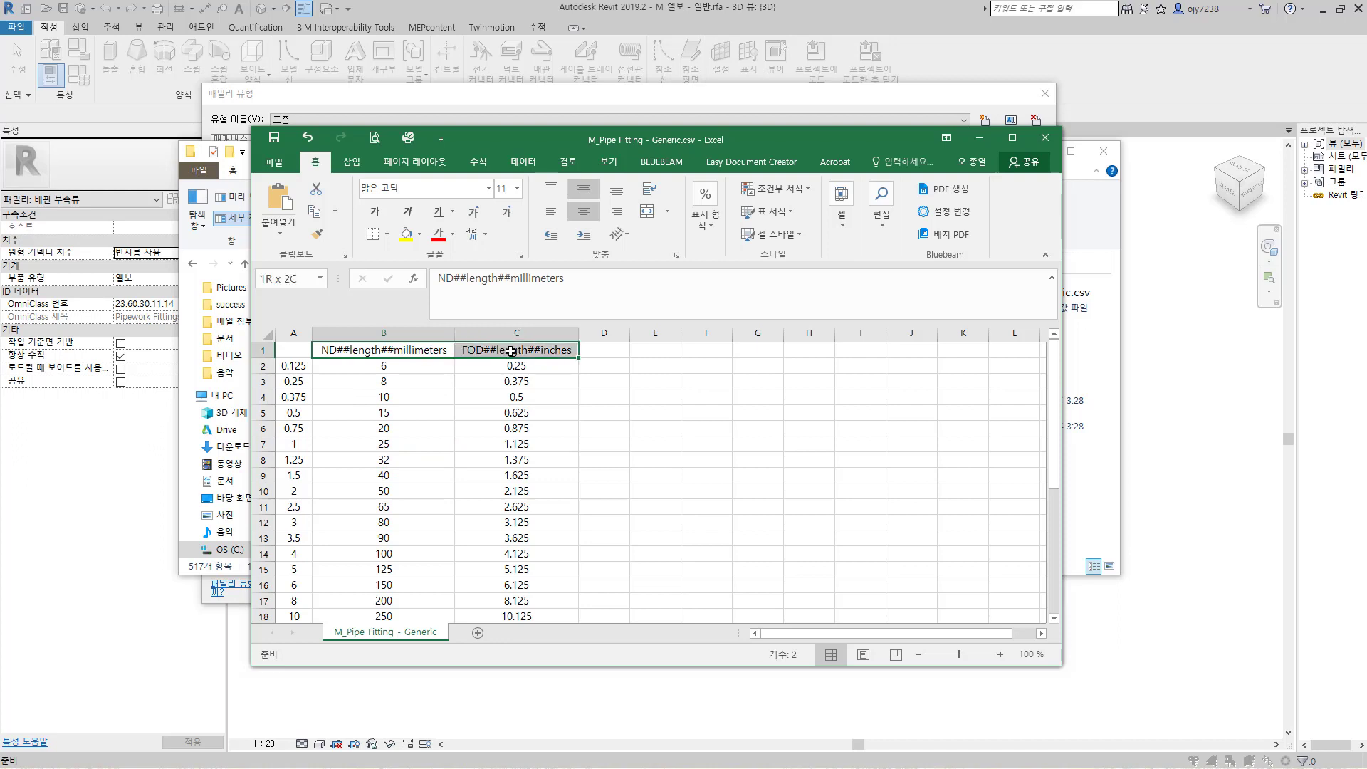
{"action": "left_click", "coordinate": [290, 335]}
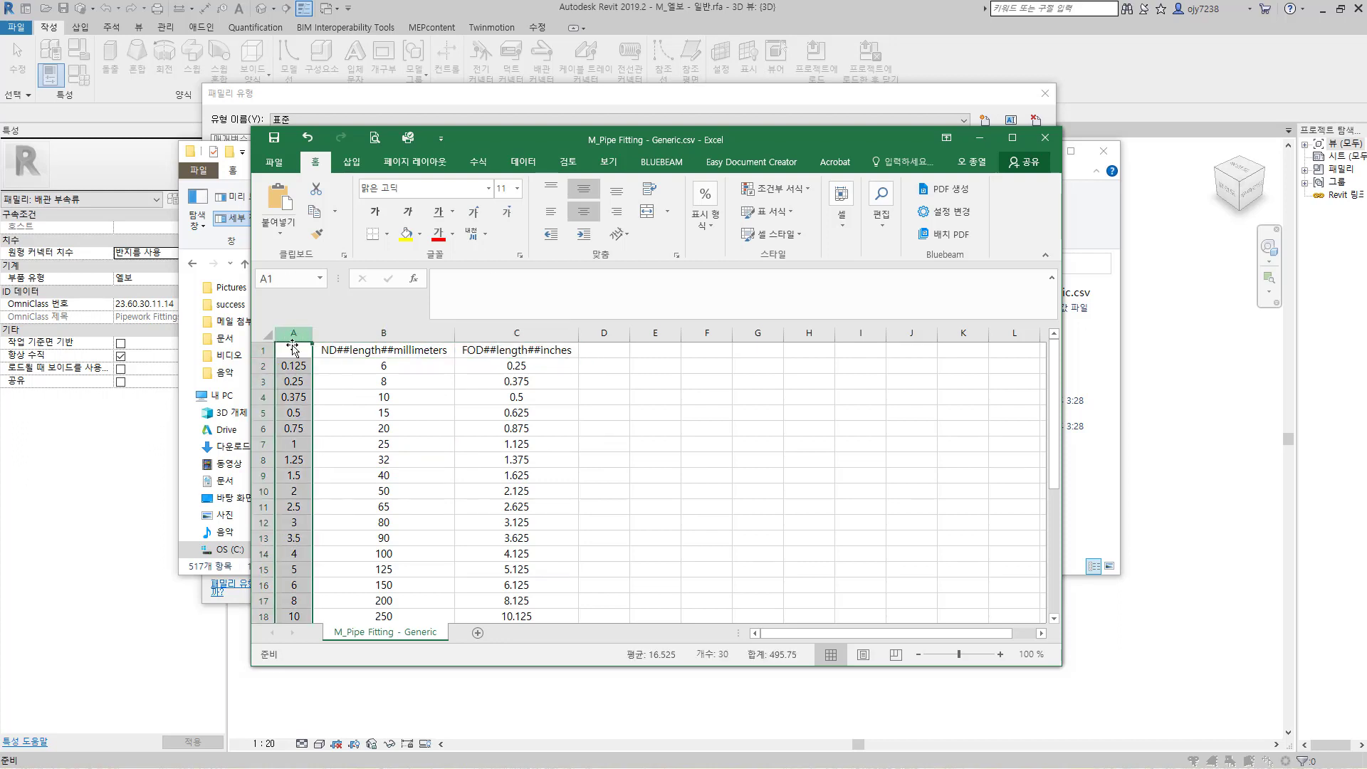
{"action": "left_click", "coordinate": [261, 349]}
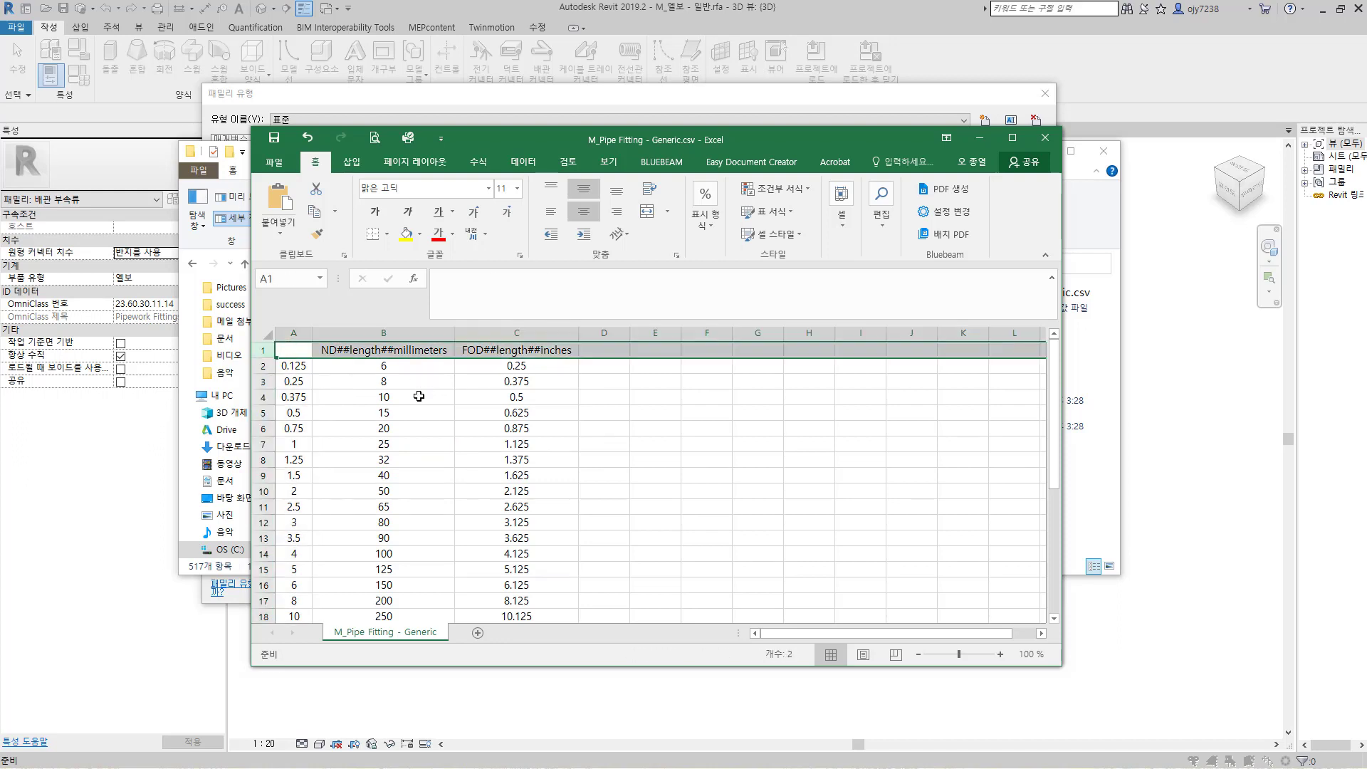
{"action": "left_click", "coordinate": [386, 367]}
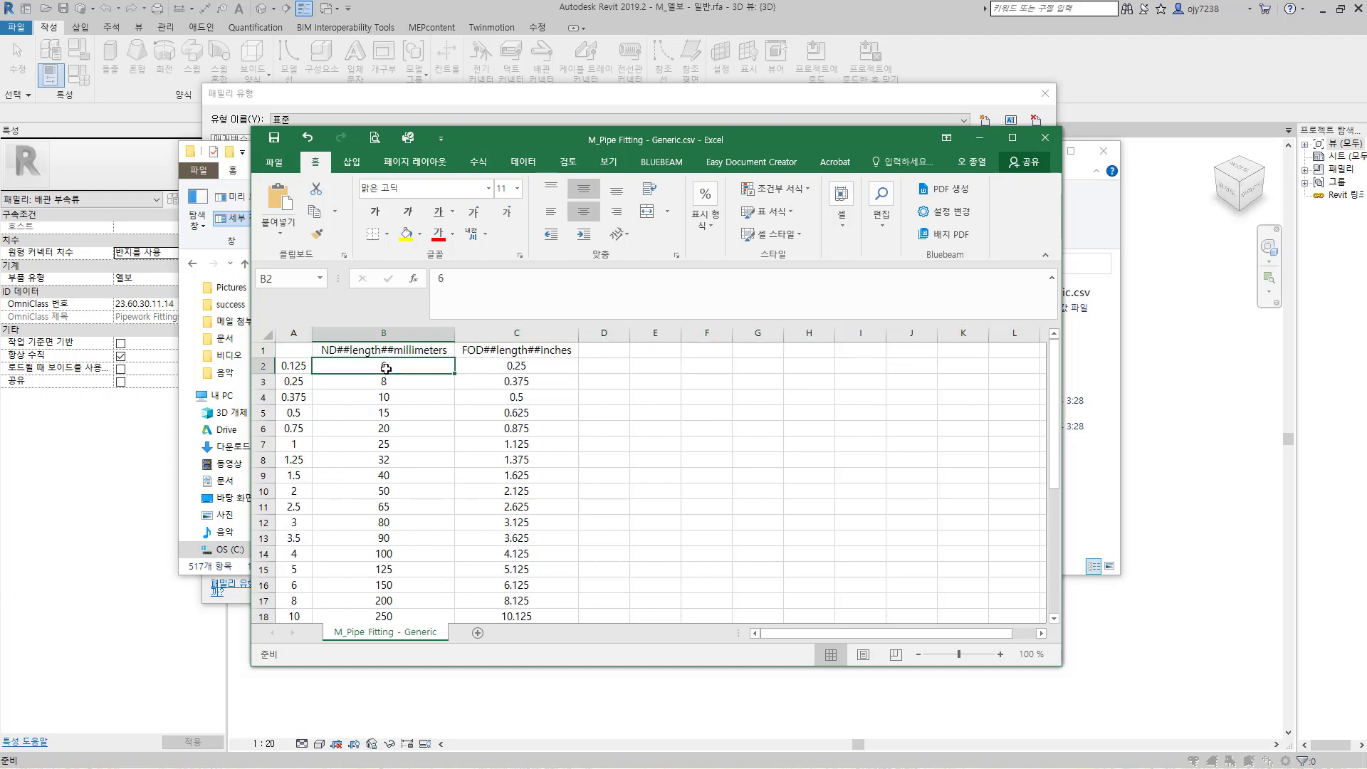
{"action": "left_click_drag", "start_coordinate": [386, 368], "coordinate": [503, 570]}
{"action": "left_click", "coordinate": [326, 351]}
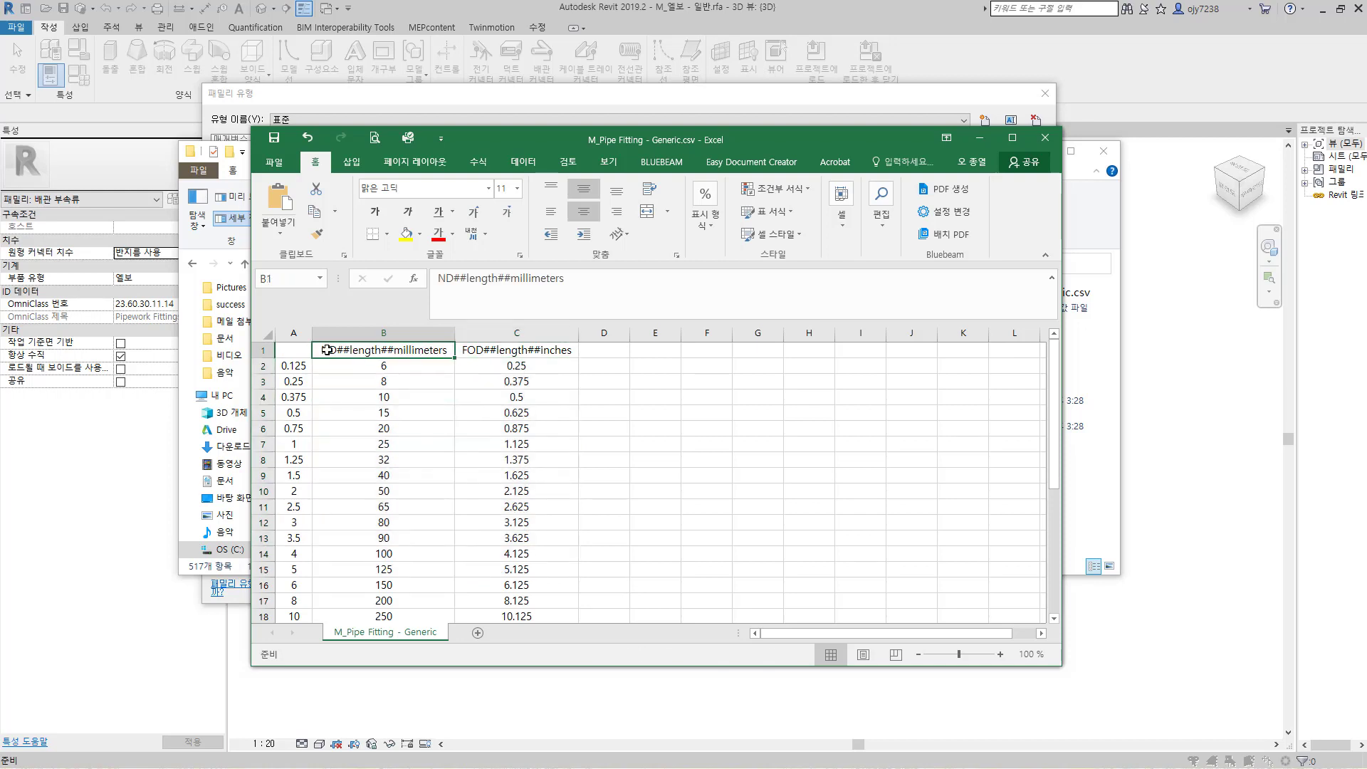
{"action": "left_click", "coordinate": [471, 348]}
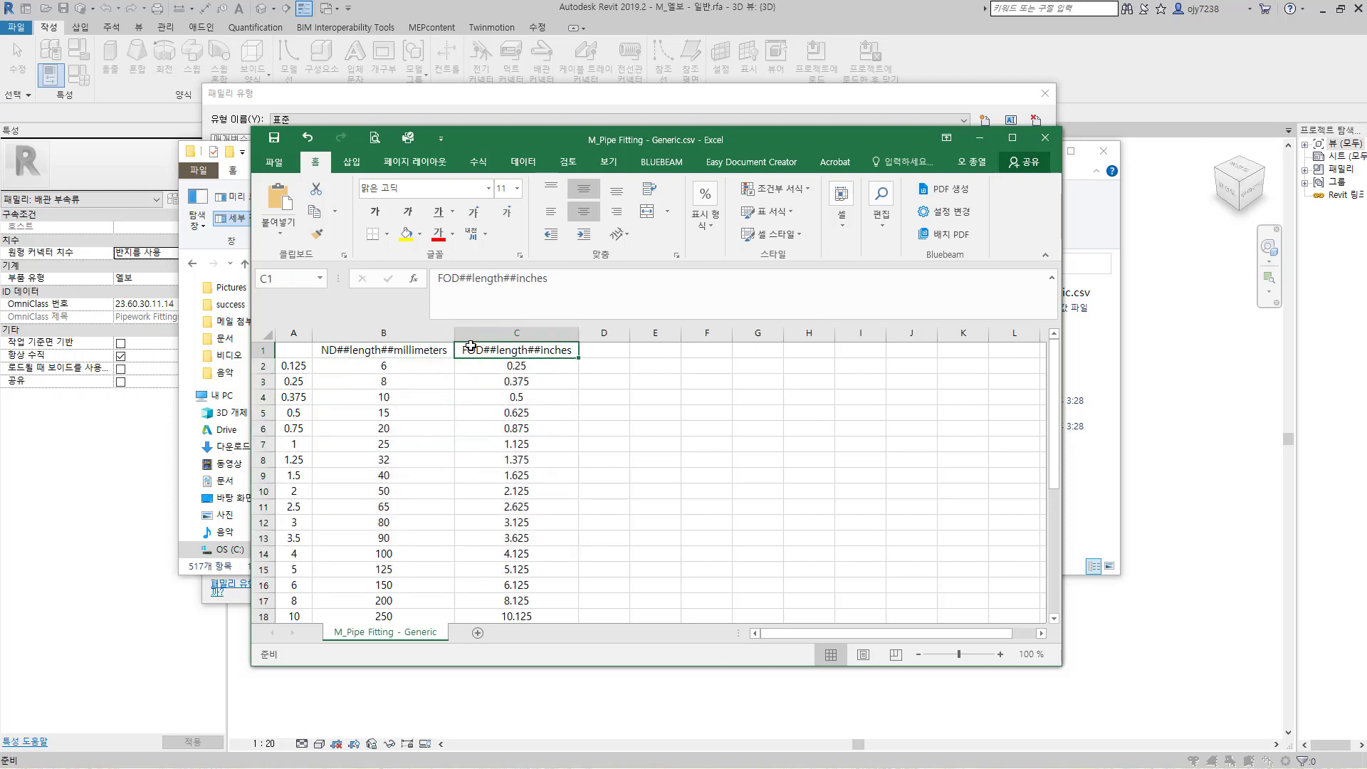
{"action": "left_click", "coordinate": [361, 351]}
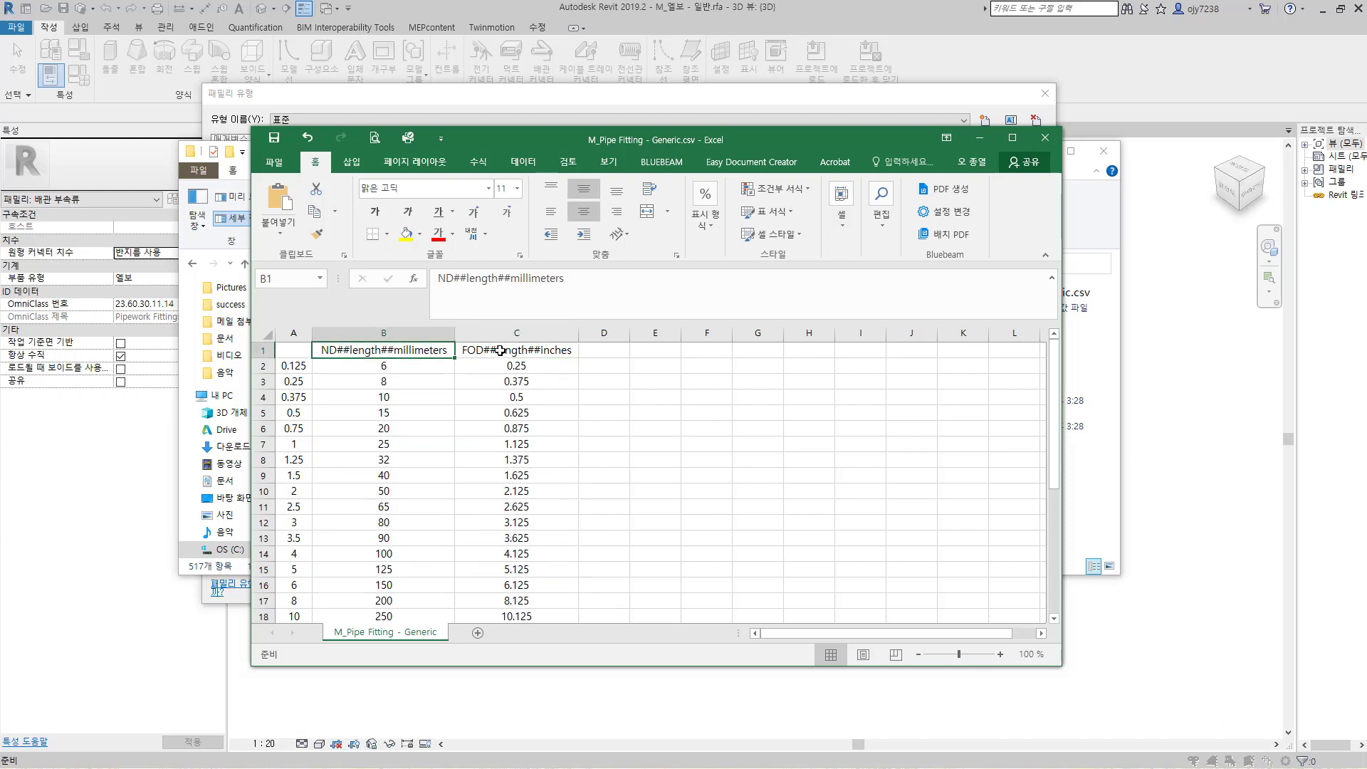
{"action": "left_click", "coordinate": [500, 350]}
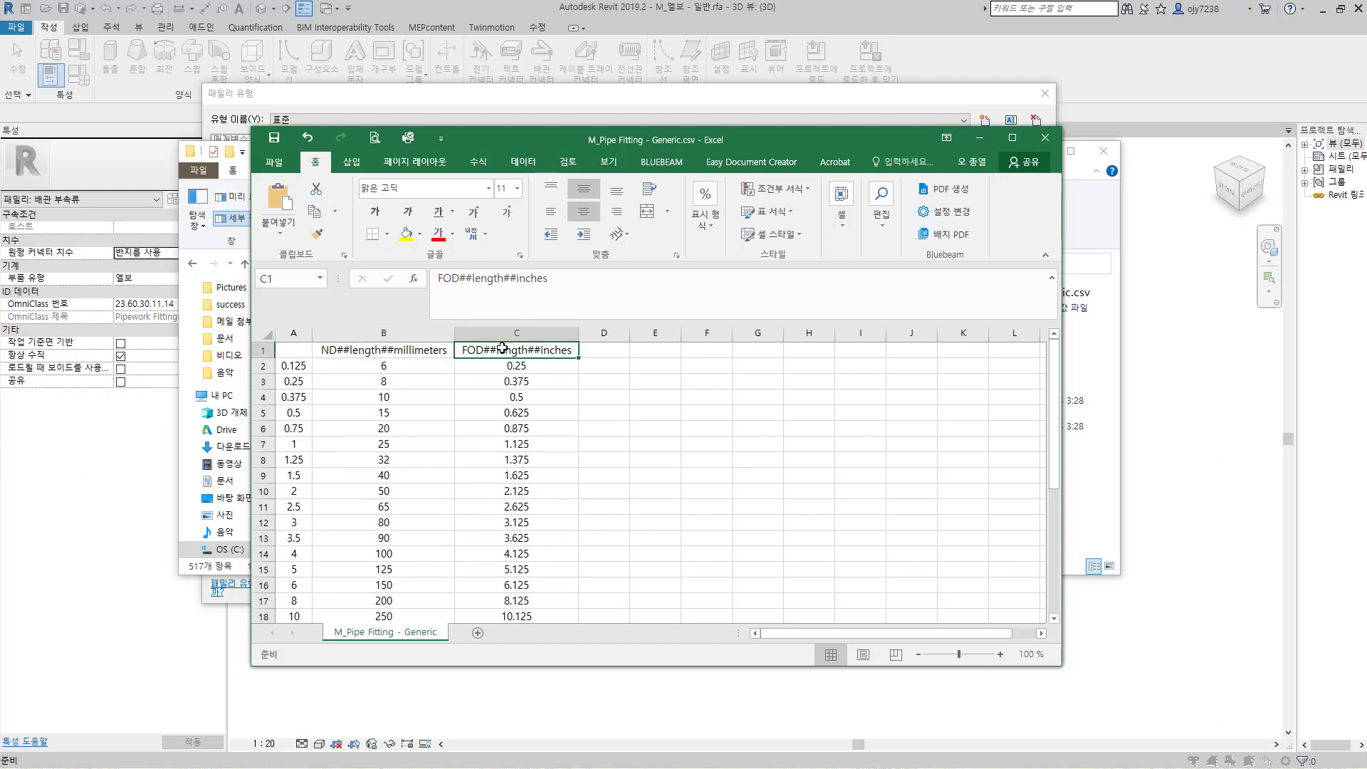
- Compare the ND and FOD entries in row 2 of the lookup table, and return to Revit's Family Types dialog
{"action": "left_click", "coordinate": [381, 365]}
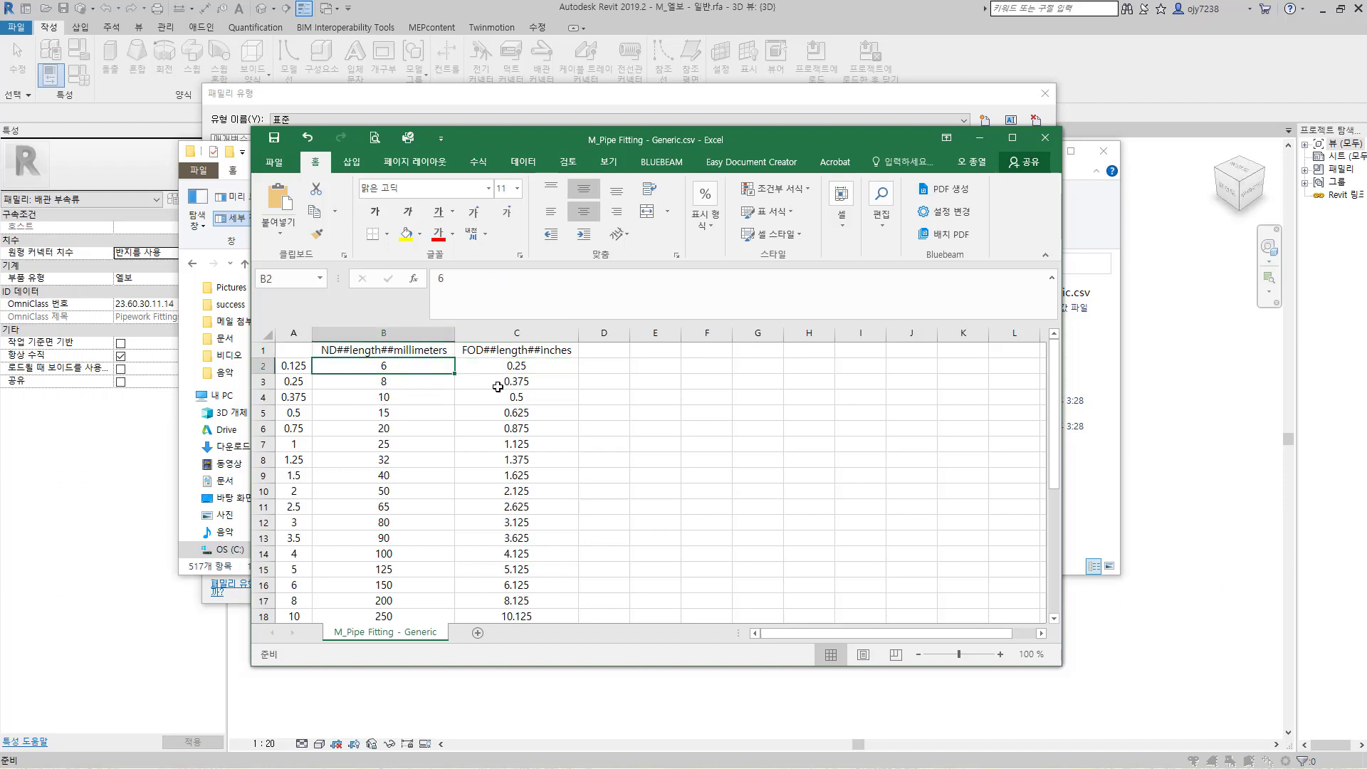
{"action": "left_click", "coordinate": [525, 368]}
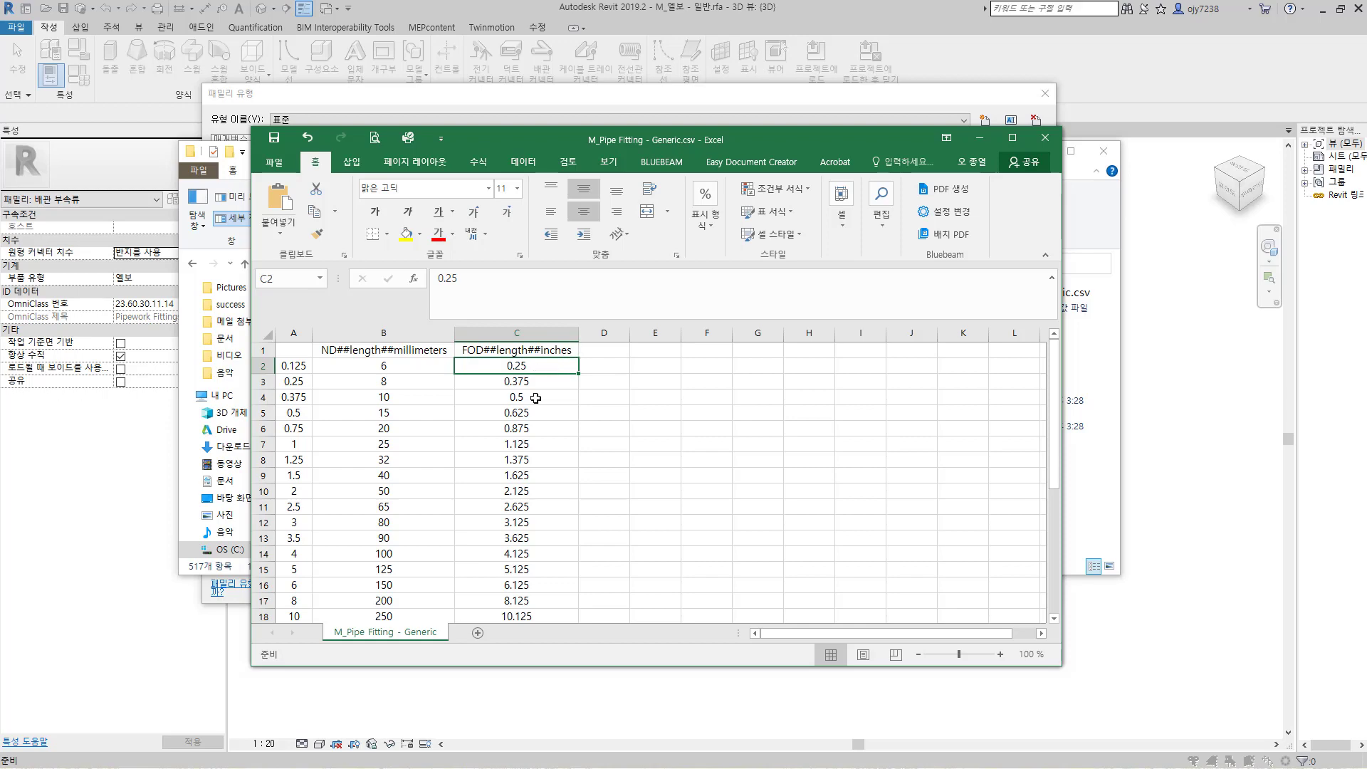
{"action": "left_click", "coordinate": [229, 596]}
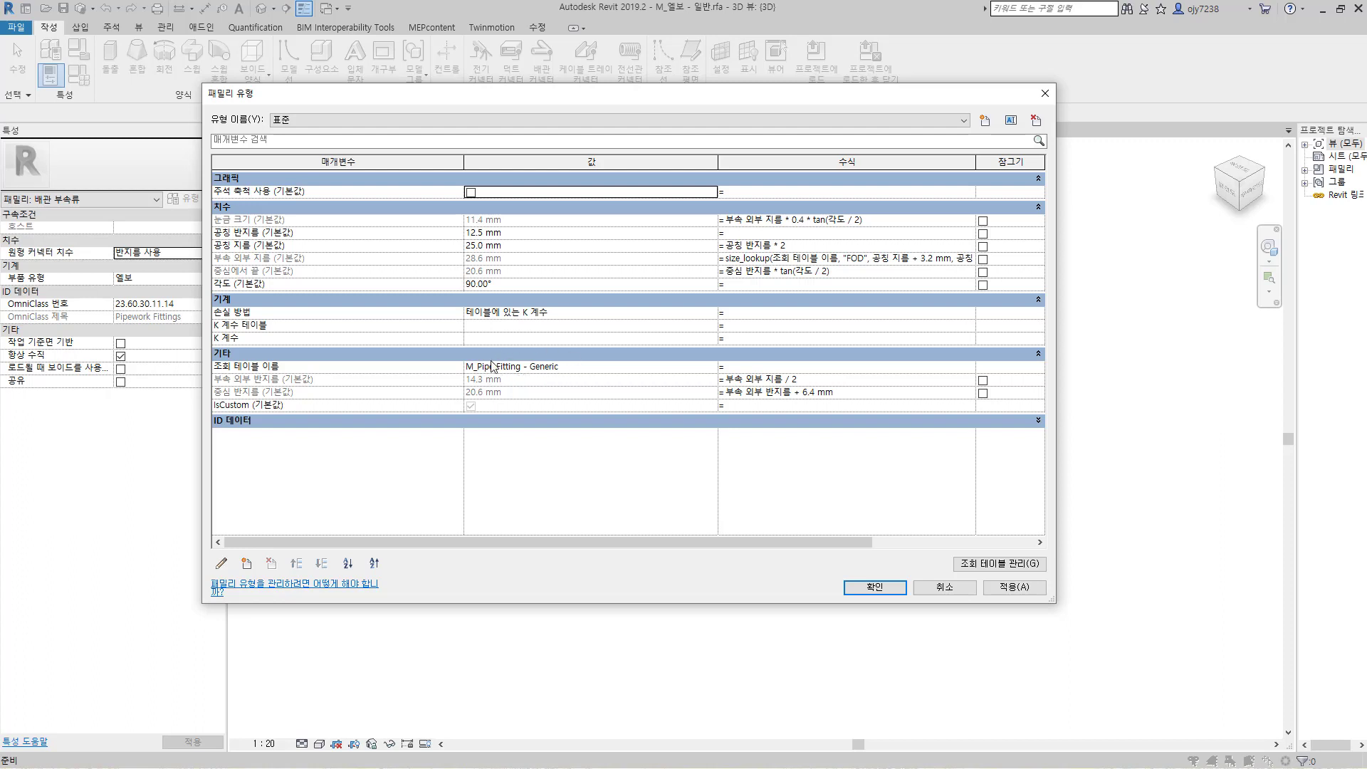
- Review the family's lookup table list and the CSV import file selection, cancelling both without importing anything
{"action": "left_click", "coordinate": [1006, 565]}
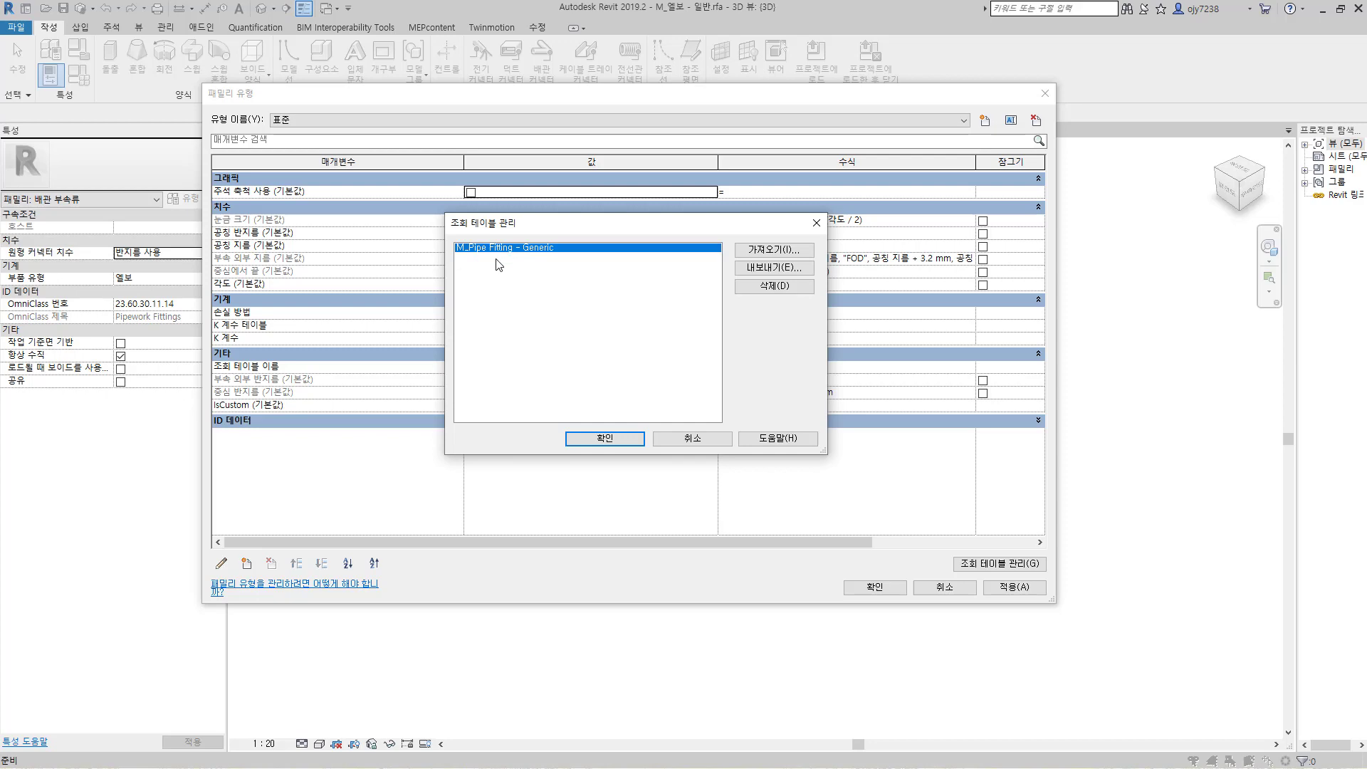
{"action": "left_click", "coordinate": [773, 249]}
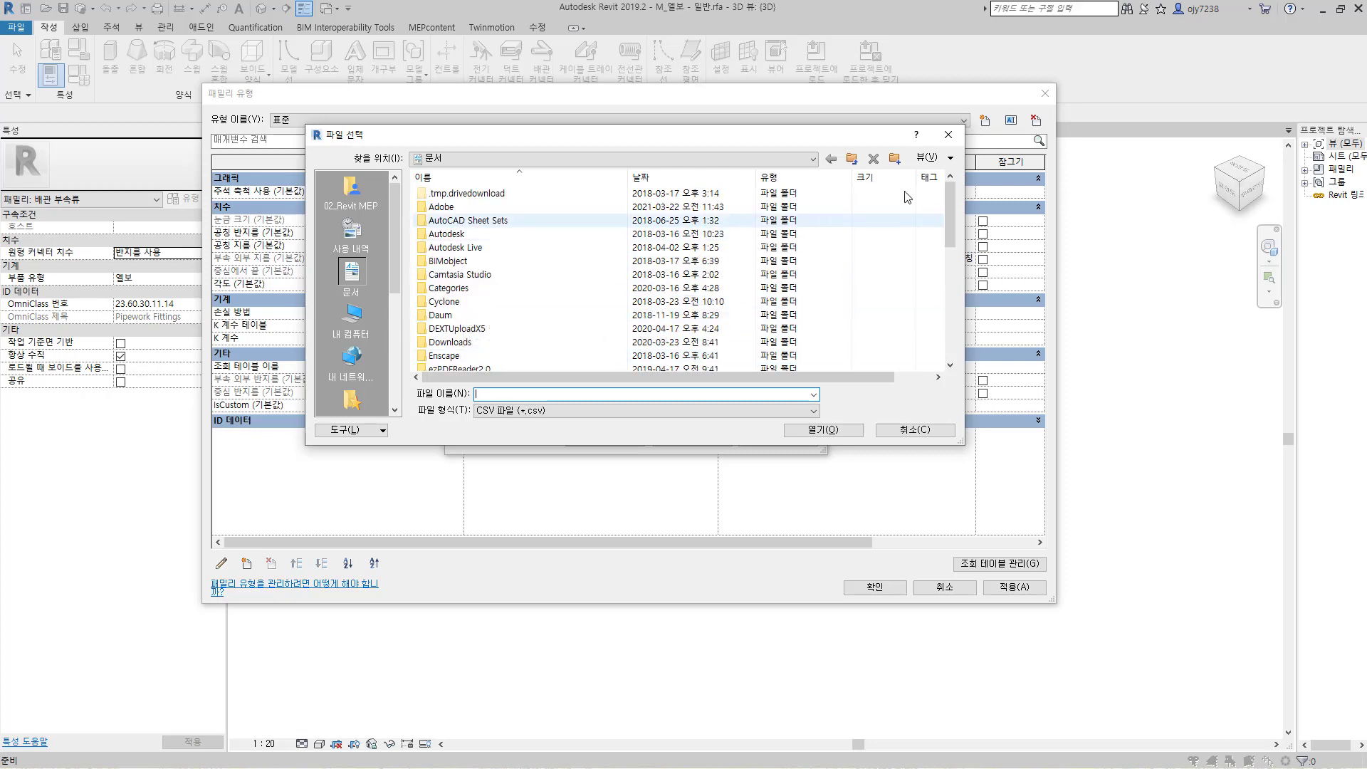
{"action": "left_click", "coordinate": [948, 140]}
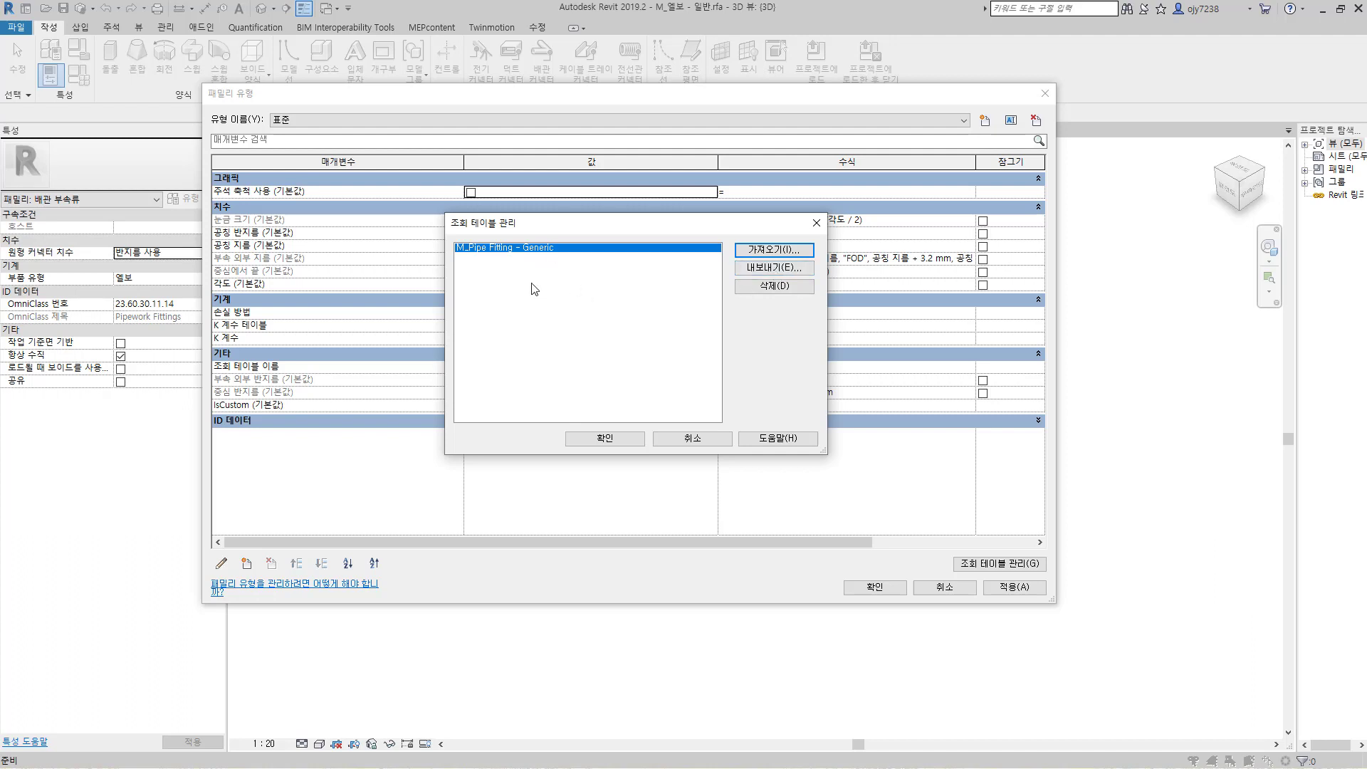
{"action": "left_click", "coordinate": [703, 439]}
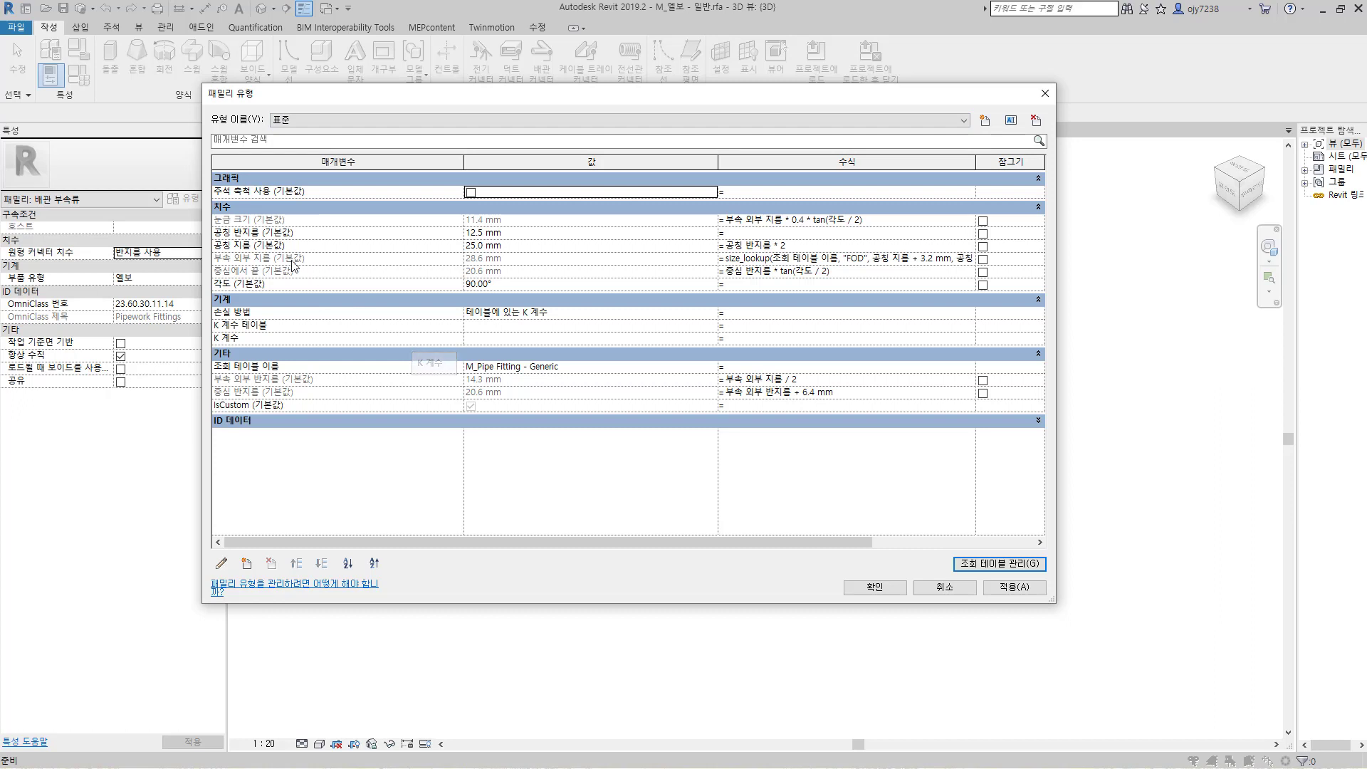
- Examine the nominal radius (공칭 반지름) and nominal diameter (공칭 지름) parameters and their formulas, and cancel out of the family types
{"action": "left_click", "coordinate": [253, 236]}
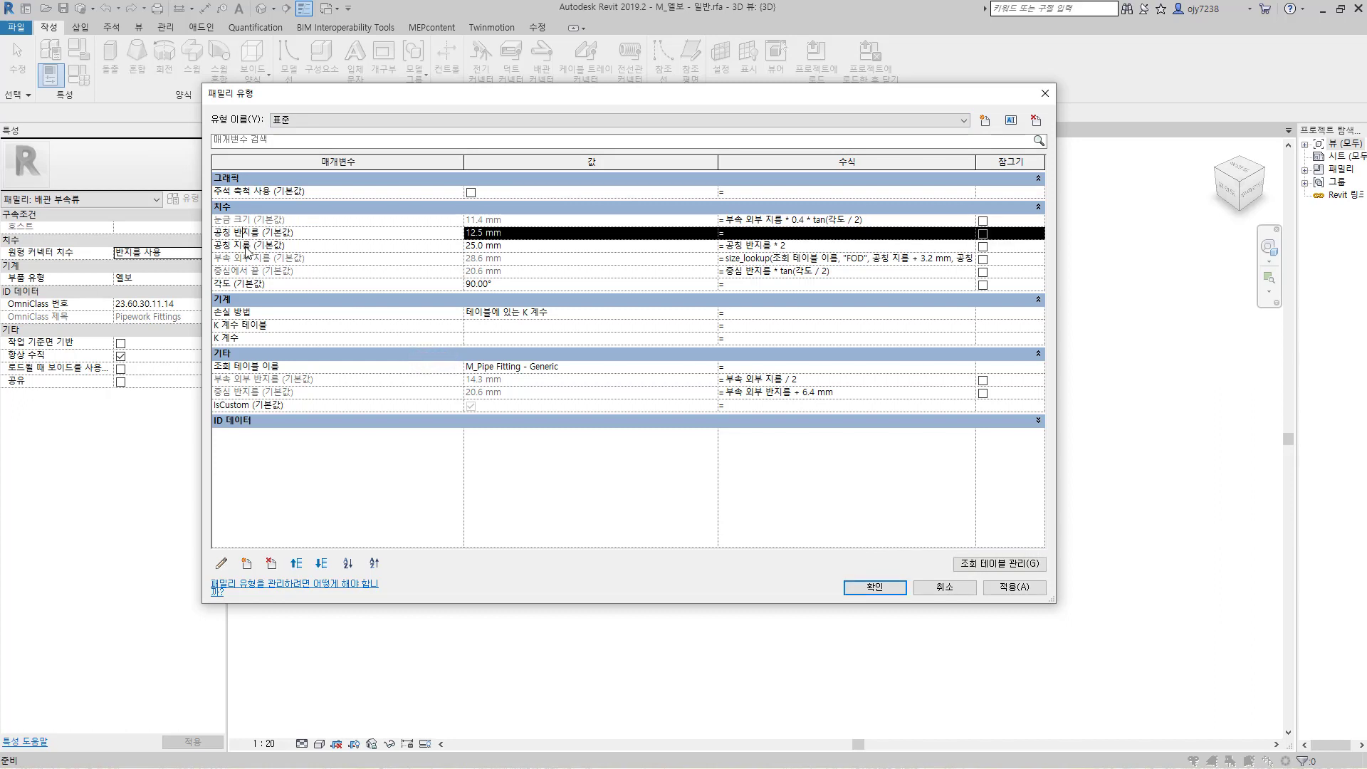
{"action": "left_click", "coordinate": [245, 248]}
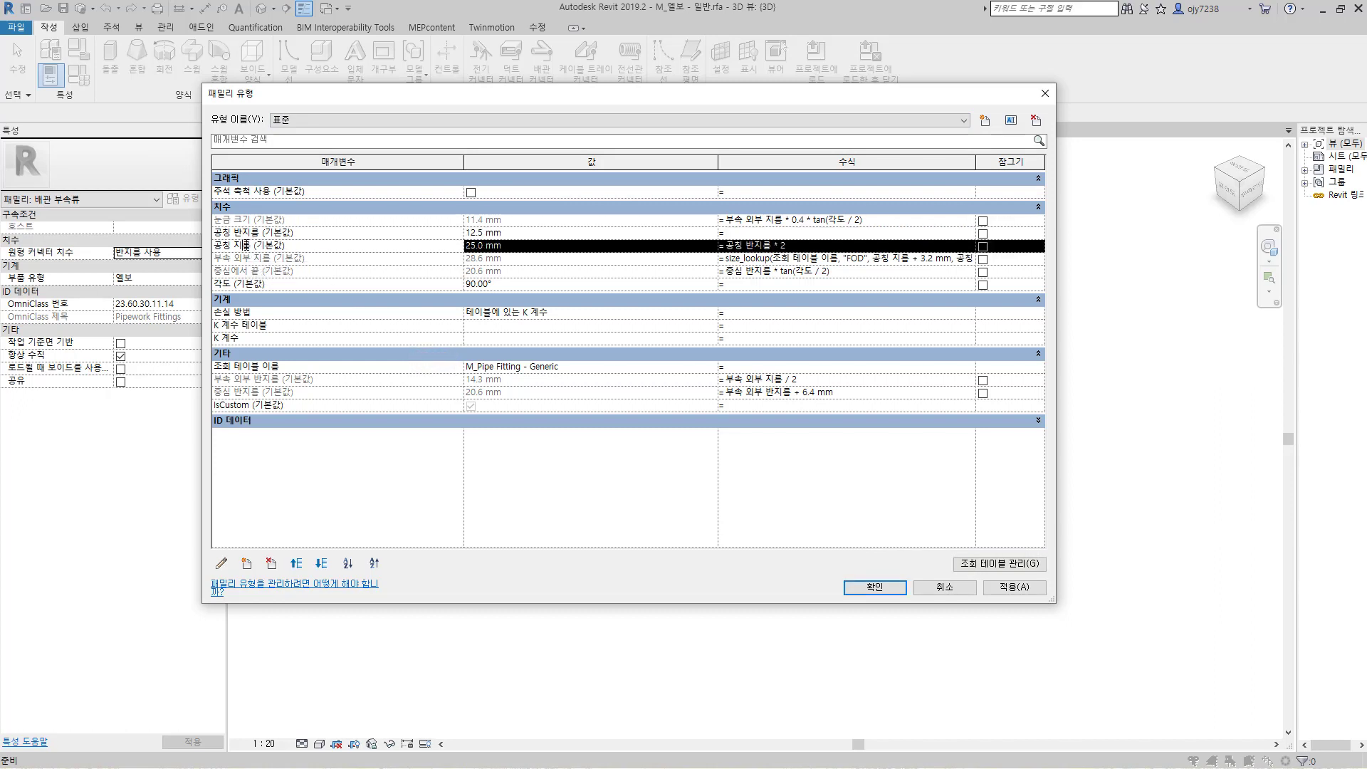
{"action": "left_click", "coordinate": [263, 235]}
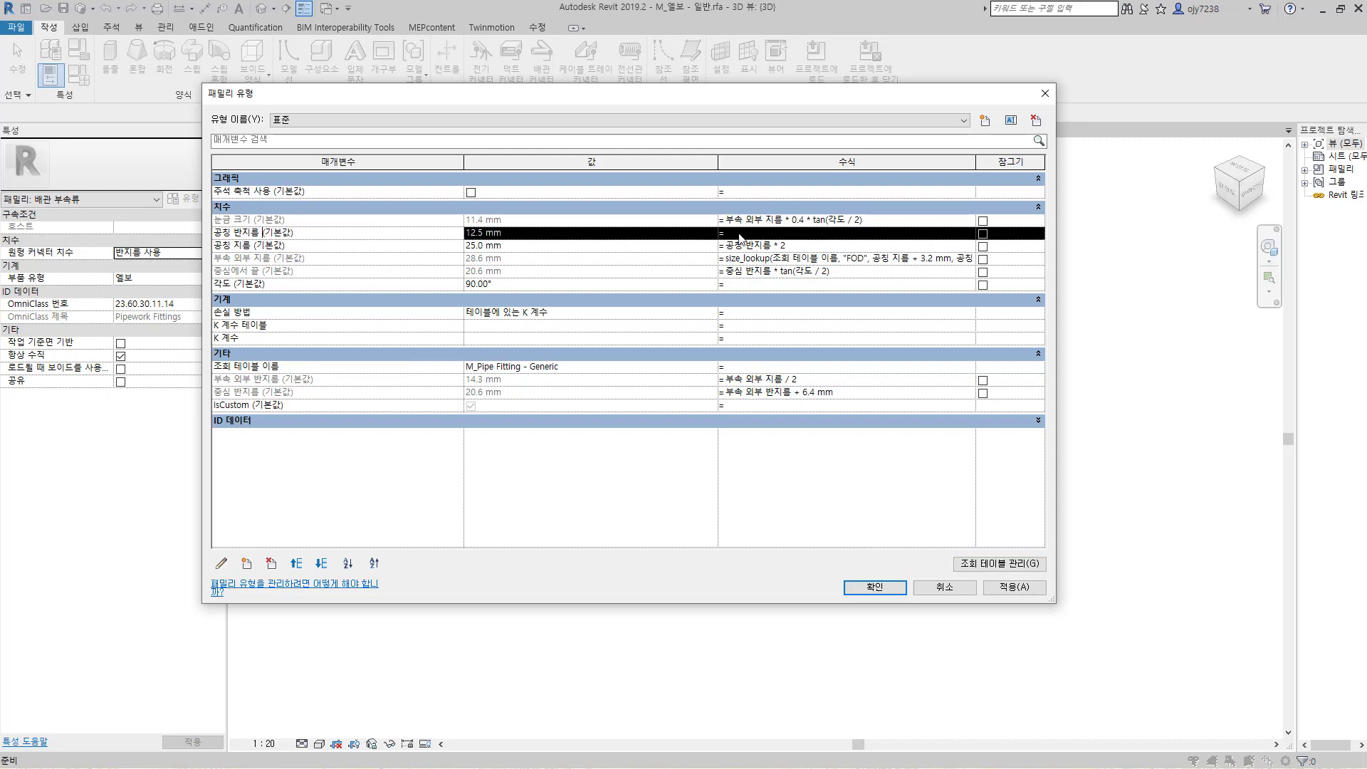
{"action": "left_click", "coordinate": [961, 588]}
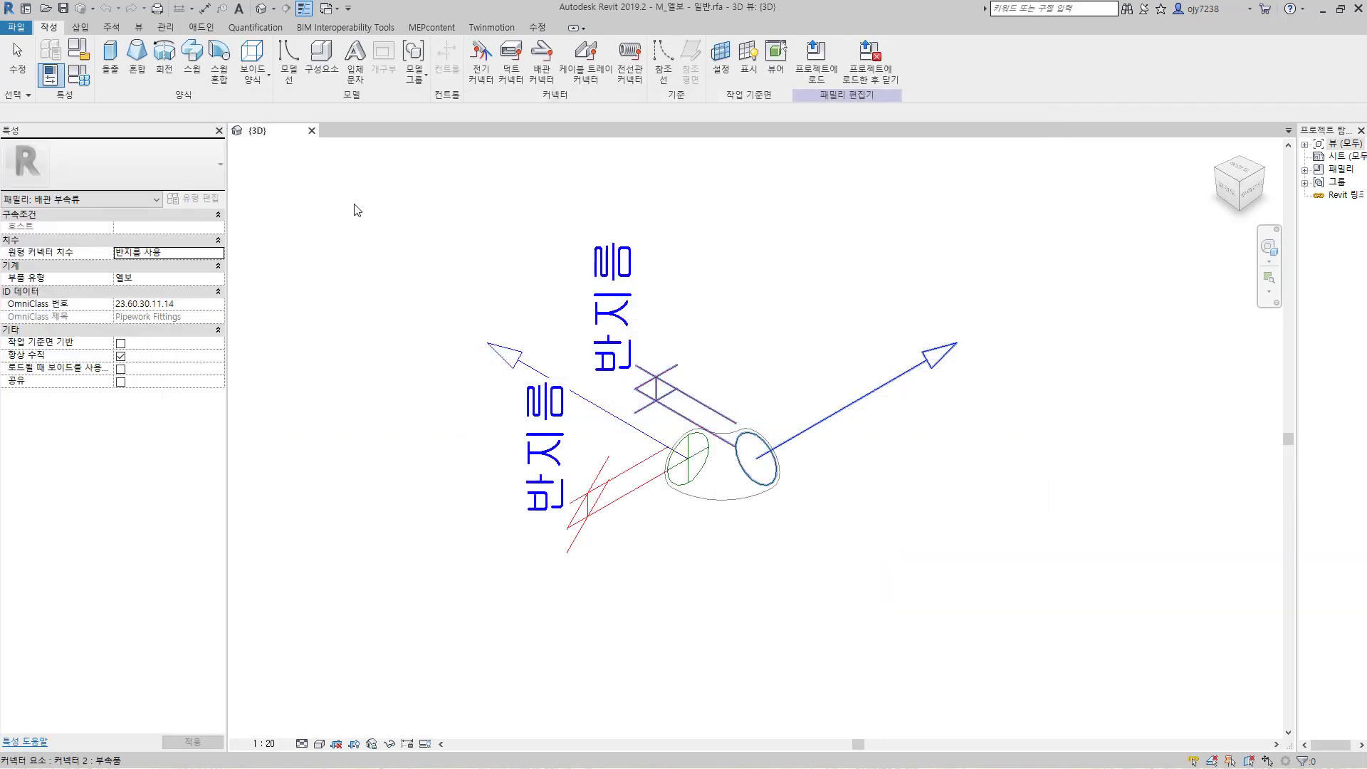
- Check the round connector dimension setting (원형 커넥터 치수) in the family category and parameters, and leave without changes
{"action": "left_click", "coordinate": [79, 50]}
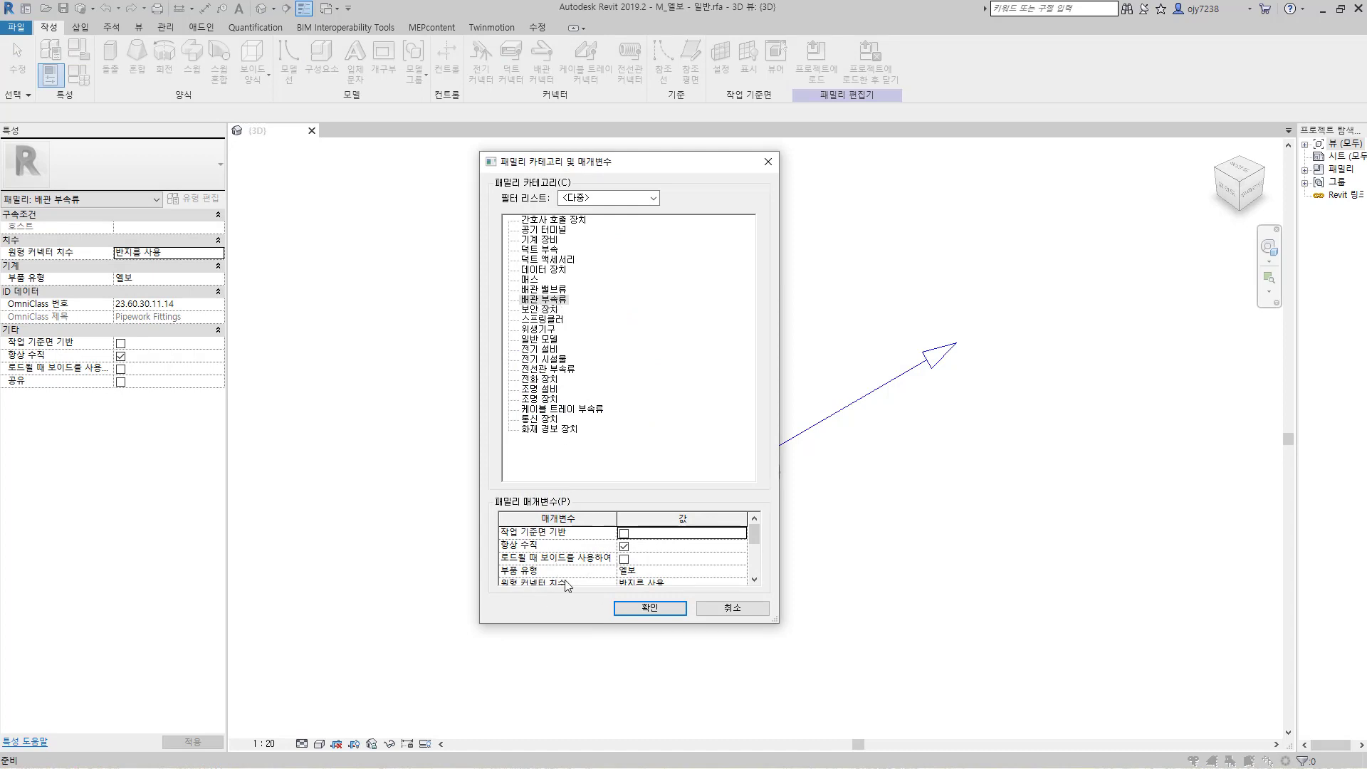
{"action": "left_click", "coordinate": [754, 580]}
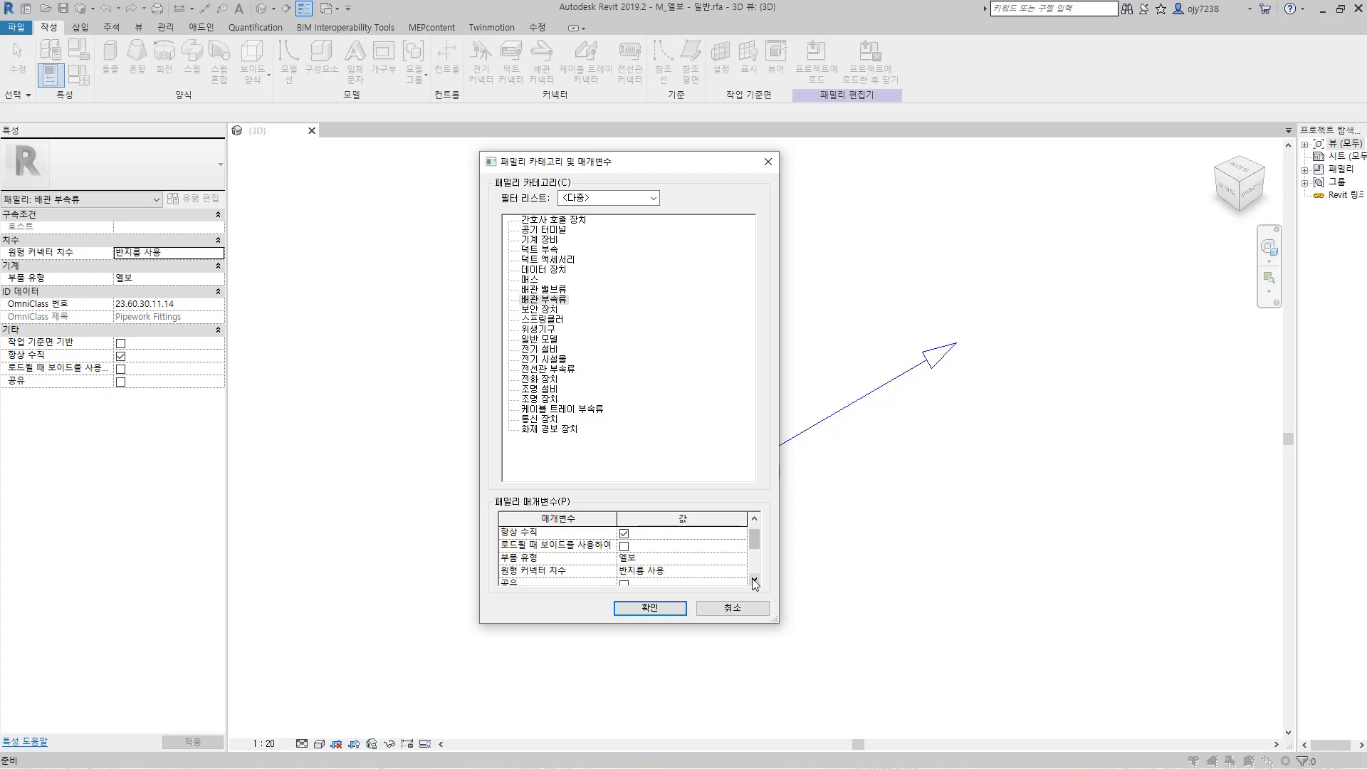
{"action": "left_click", "coordinate": [638, 576]}
{"action": "left_click_drag", "start_coordinate": [669, 571], "coordinate": [618, 569]}
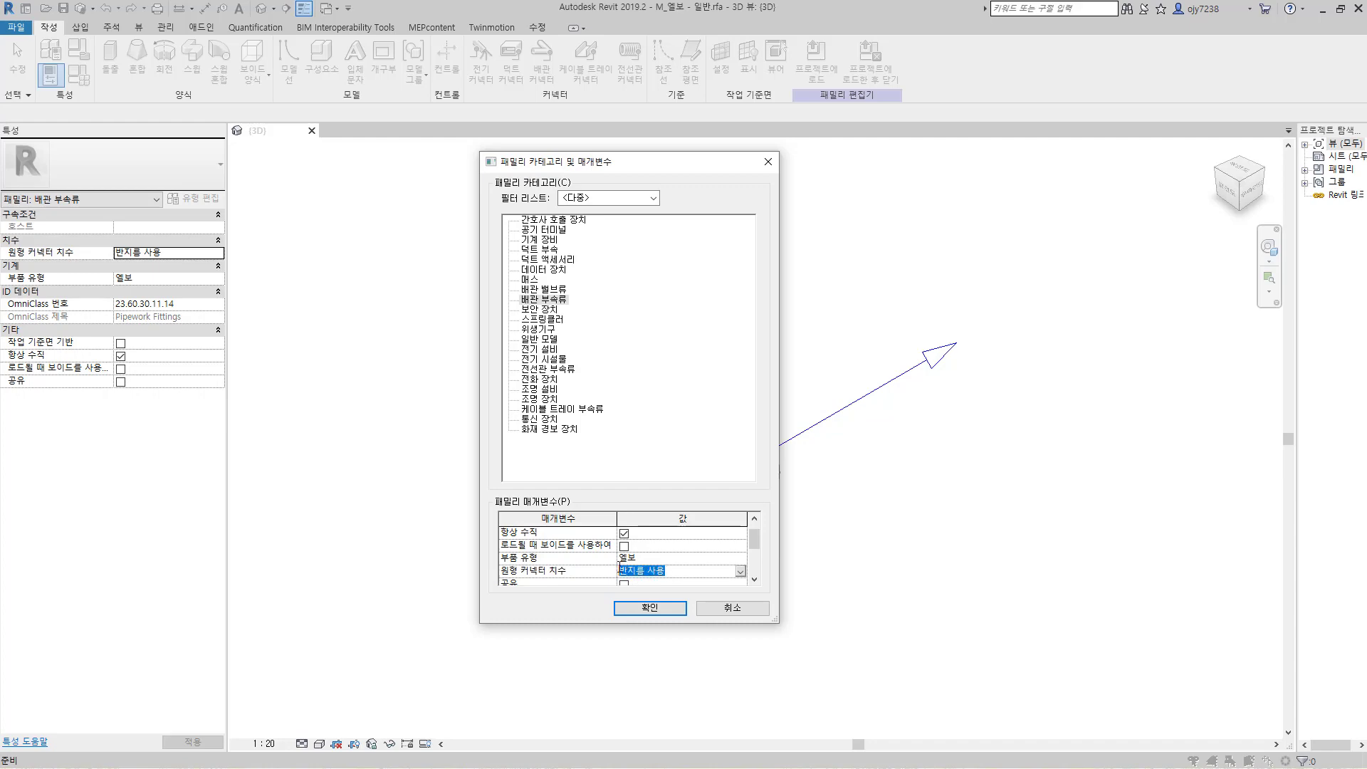
{"action": "left_click", "coordinate": [733, 607]}
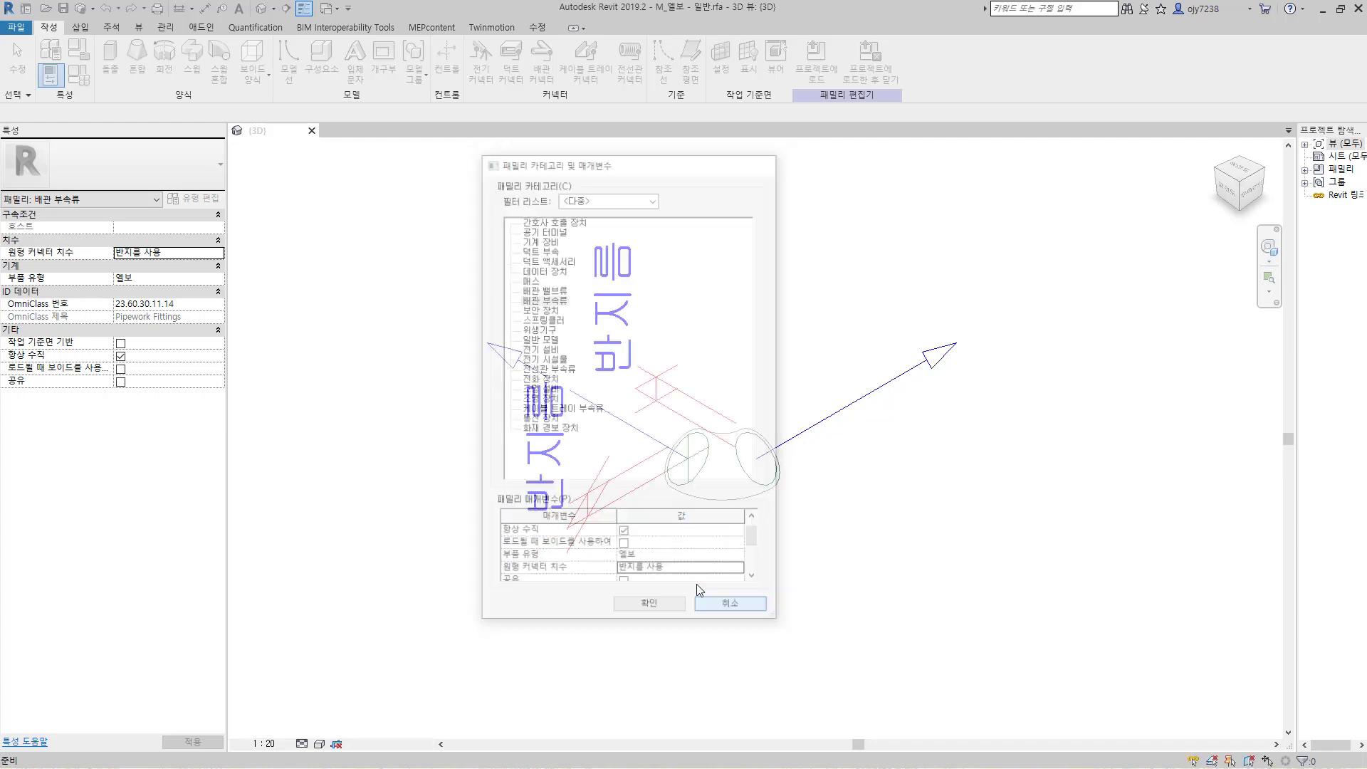
- Reopen the family types and inspect the lookup table name (조회 테이블 이름) value and the nominal diameter parameter
{"action": "left_click", "coordinate": [78, 52]}
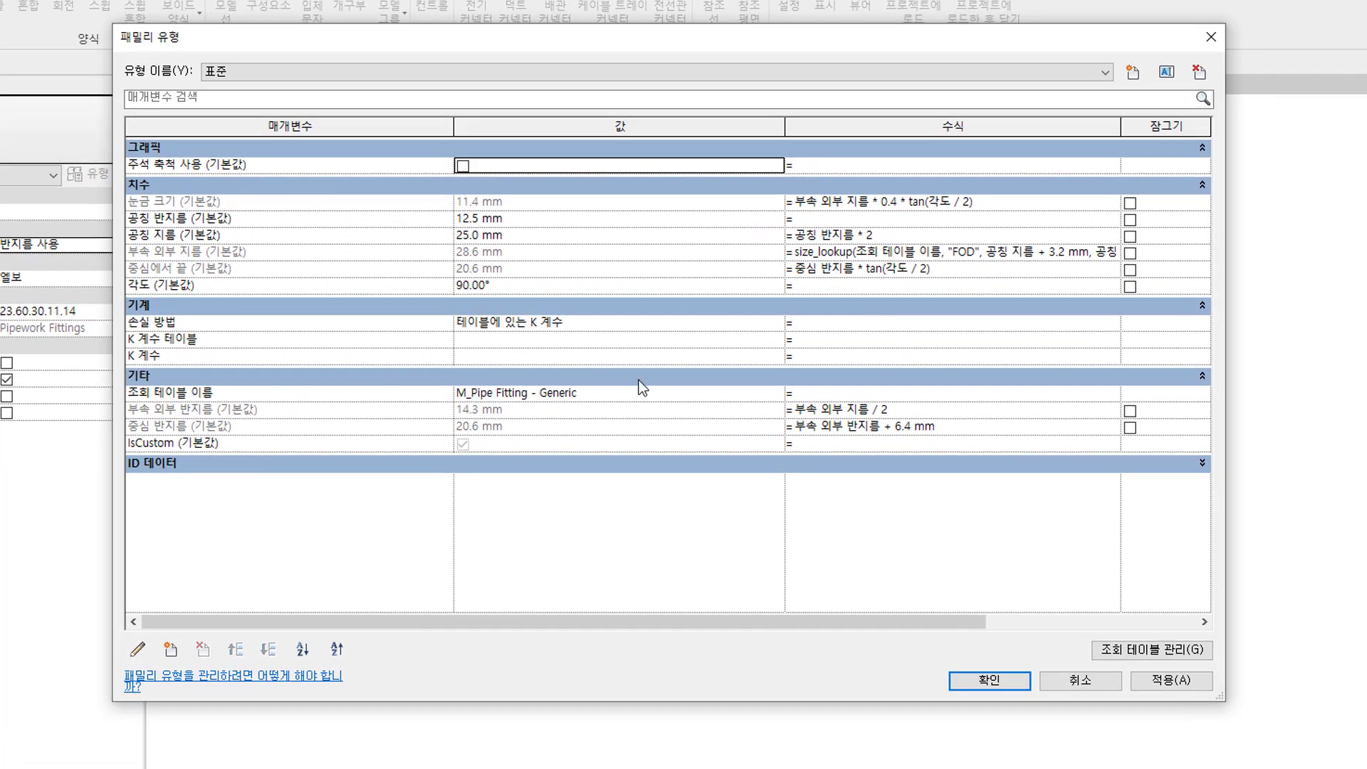
{"action": "left_click", "coordinate": [598, 393]}
{"action": "left_click_drag", "start_coordinate": [598, 393], "coordinate": [447, 399]}
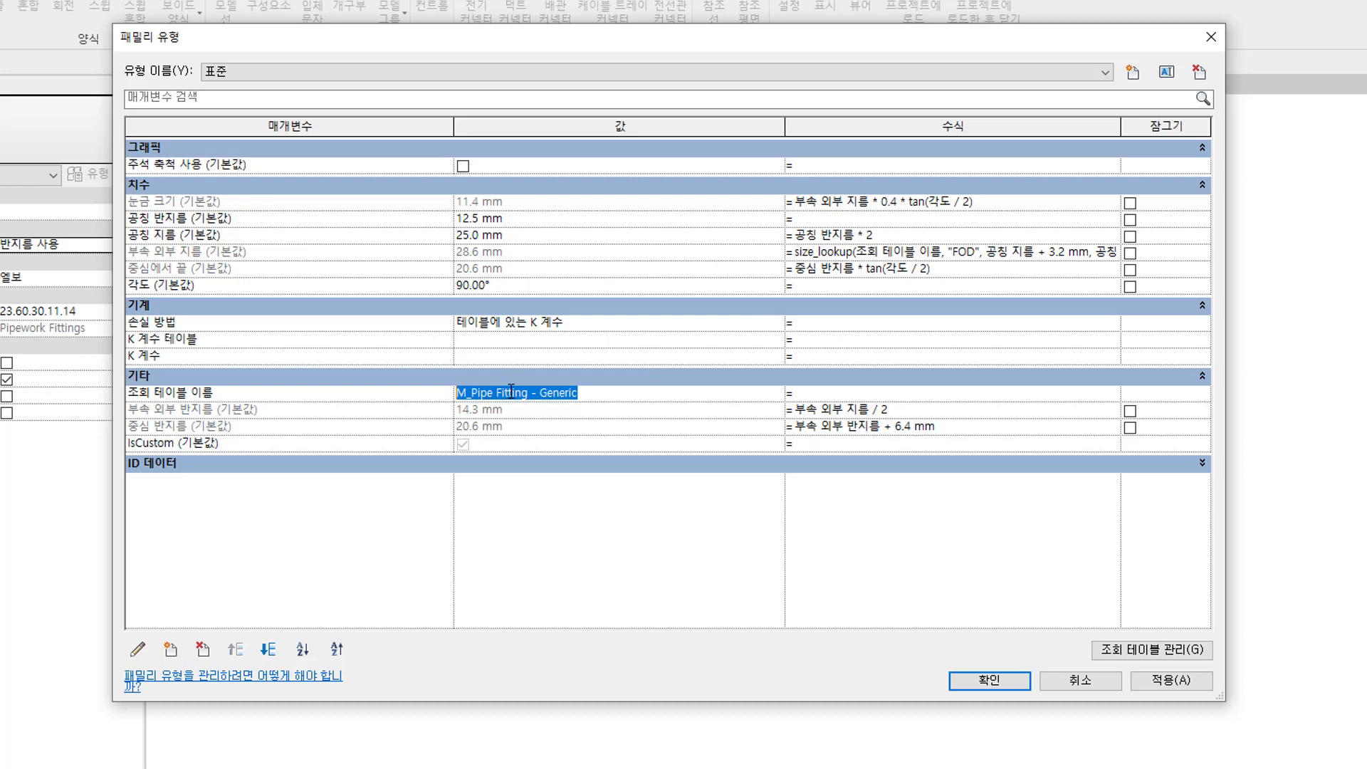
{"action": "left_click", "coordinate": [367, 238]}
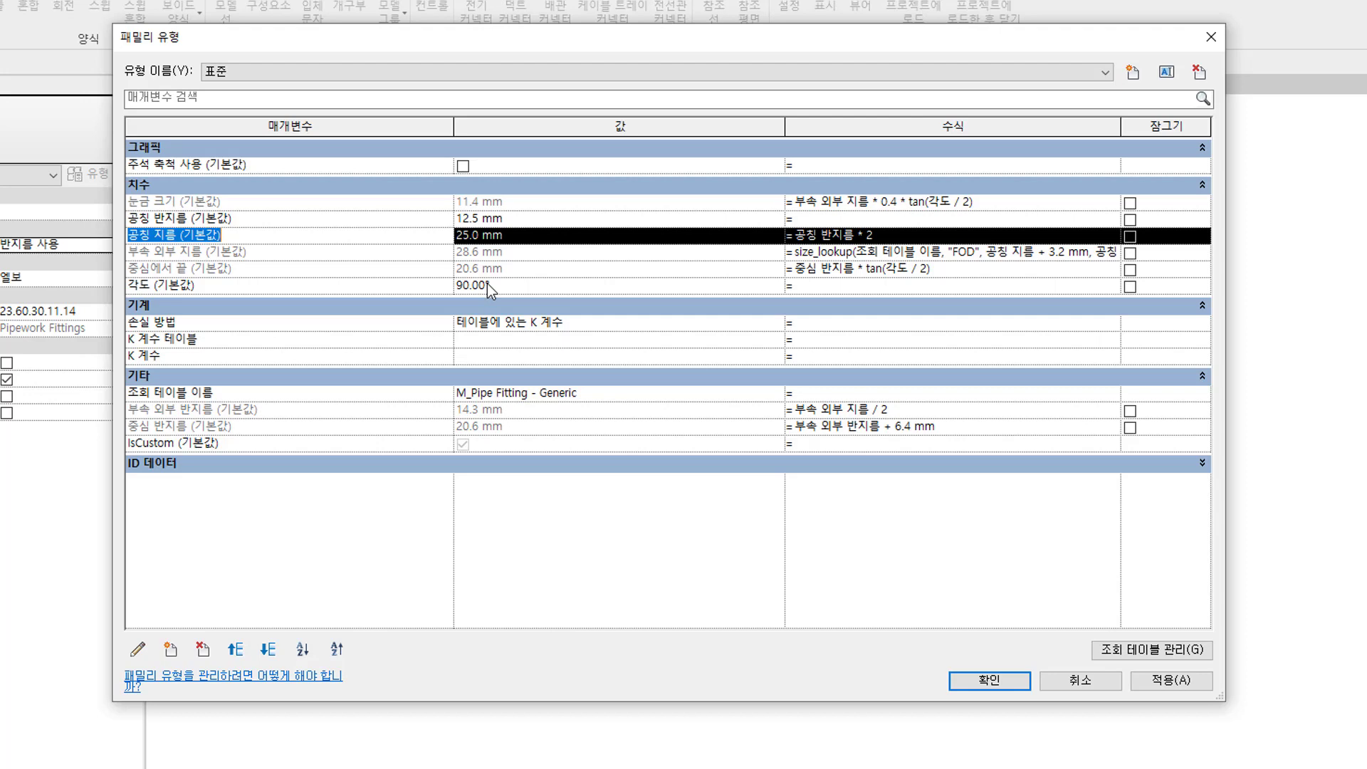
- Trace the center radius (중심 반지름) term in the center-to-end formula to its own parameter and examine that parameter's formula
{"action": "left_click_drag", "start_coordinate": [855, 269], "coordinate": [800, 275]}
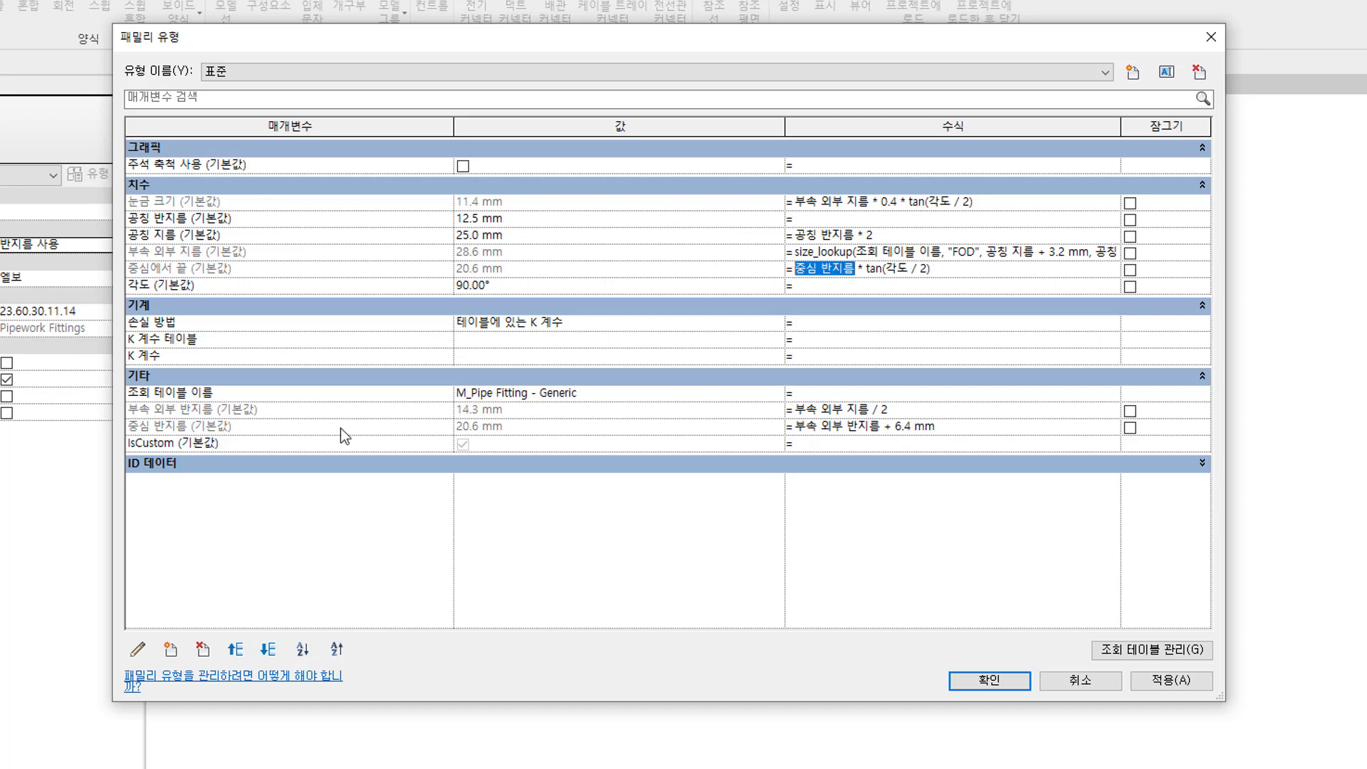
{"action": "left_click", "coordinate": [136, 427]}
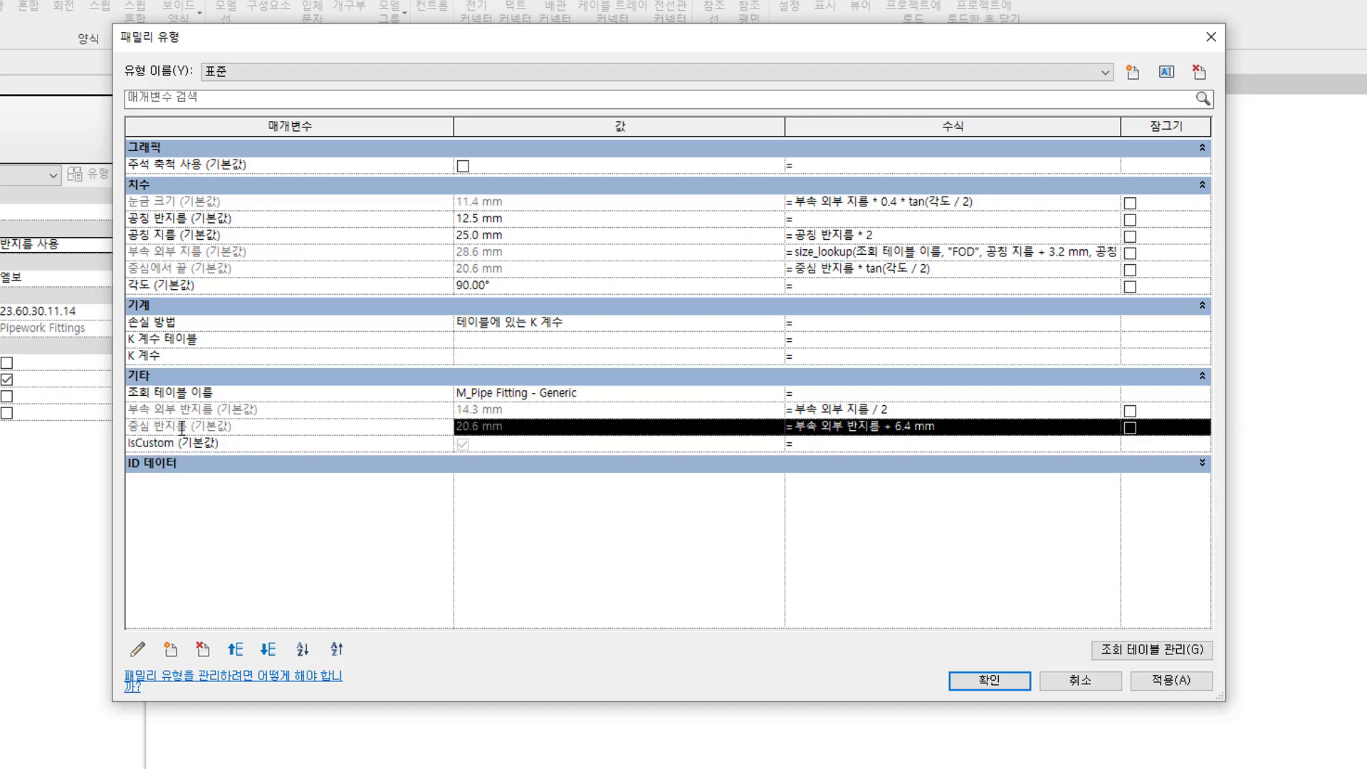
{"action": "left_click_drag", "start_coordinate": [186, 428], "coordinate": [129, 428]}
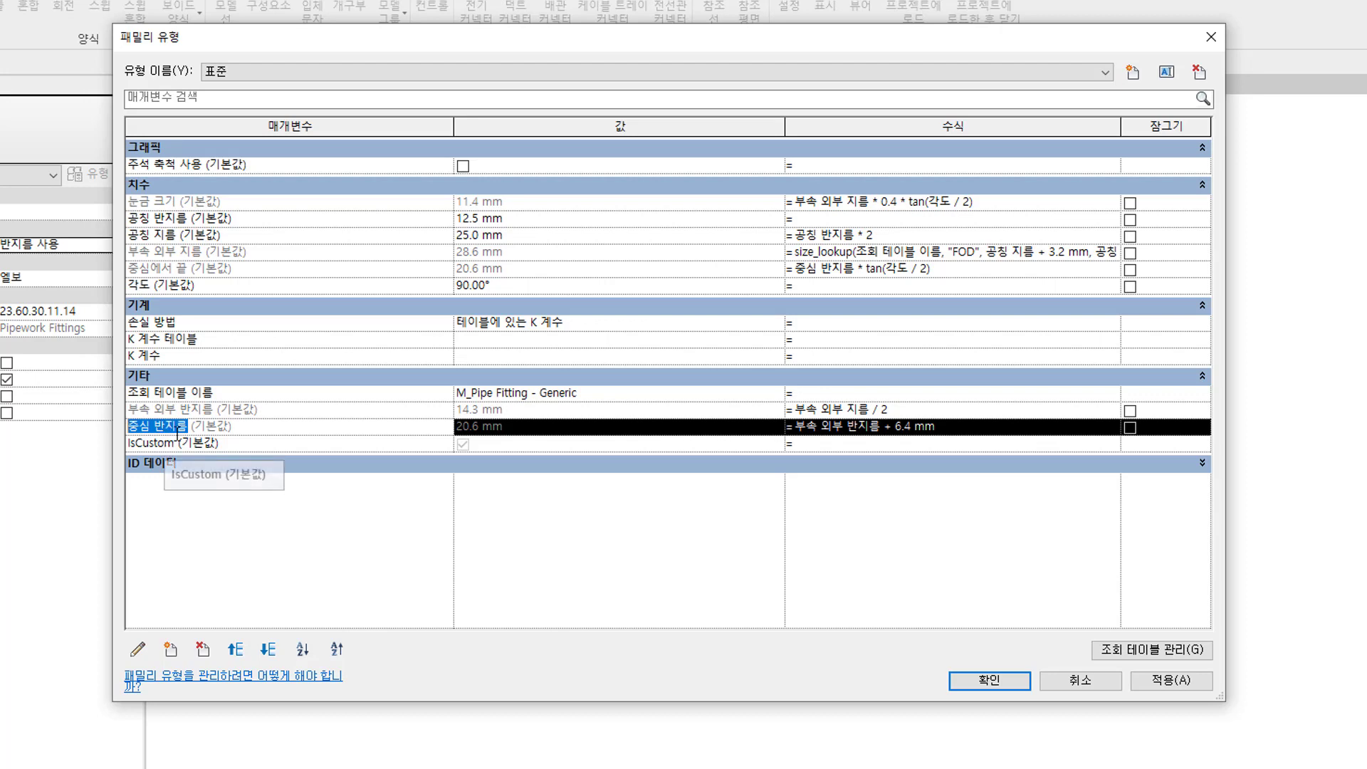
{"action": "left_click_drag", "start_coordinate": [884, 427], "coordinate": [858, 427]}
{"action": "left_click_drag", "start_coordinate": [949, 427], "coordinate": [794, 427]}
{"action": "left_click", "coordinate": [869, 431]}
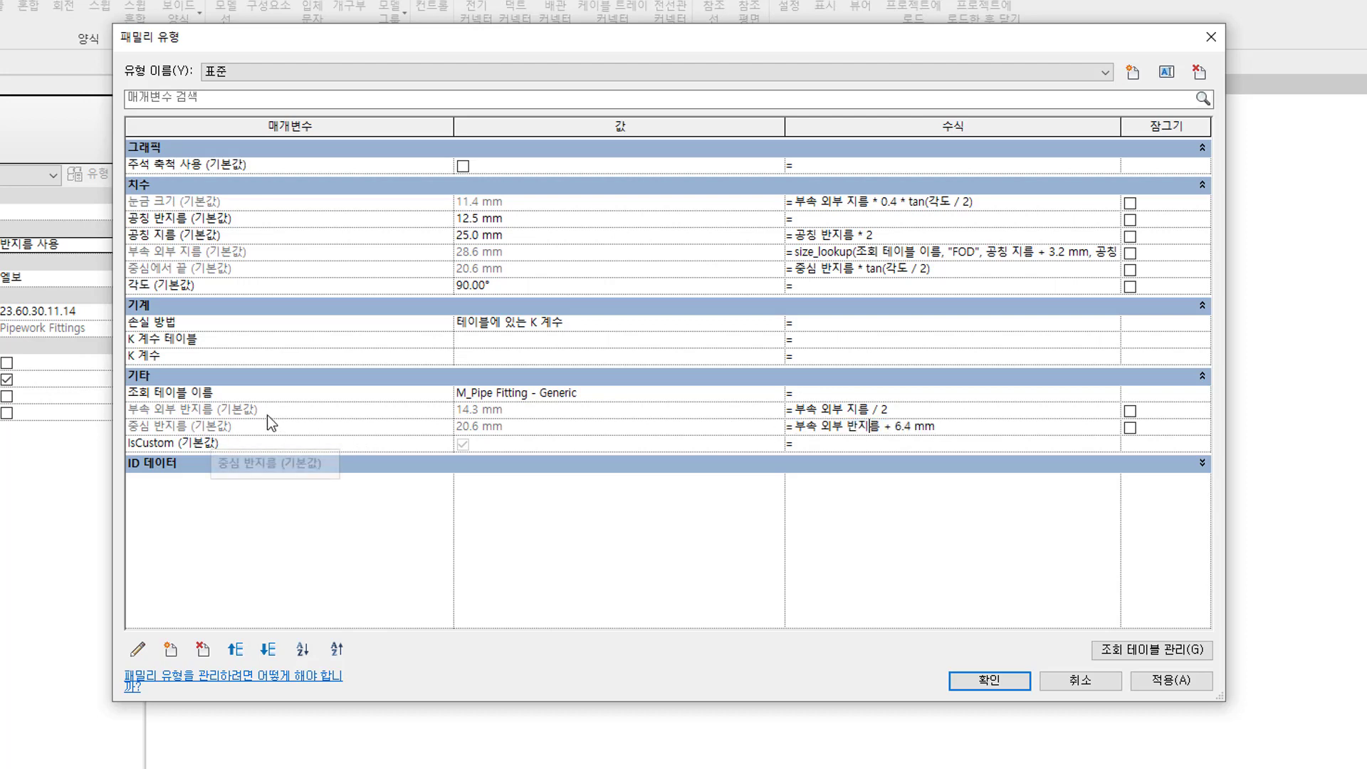
- Trace the fitting outside radius (부속 외부 반지름) formula through the fitting outside diameter to the nominal radius parameter
{"action": "left_click", "coordinate": [276, 409]}
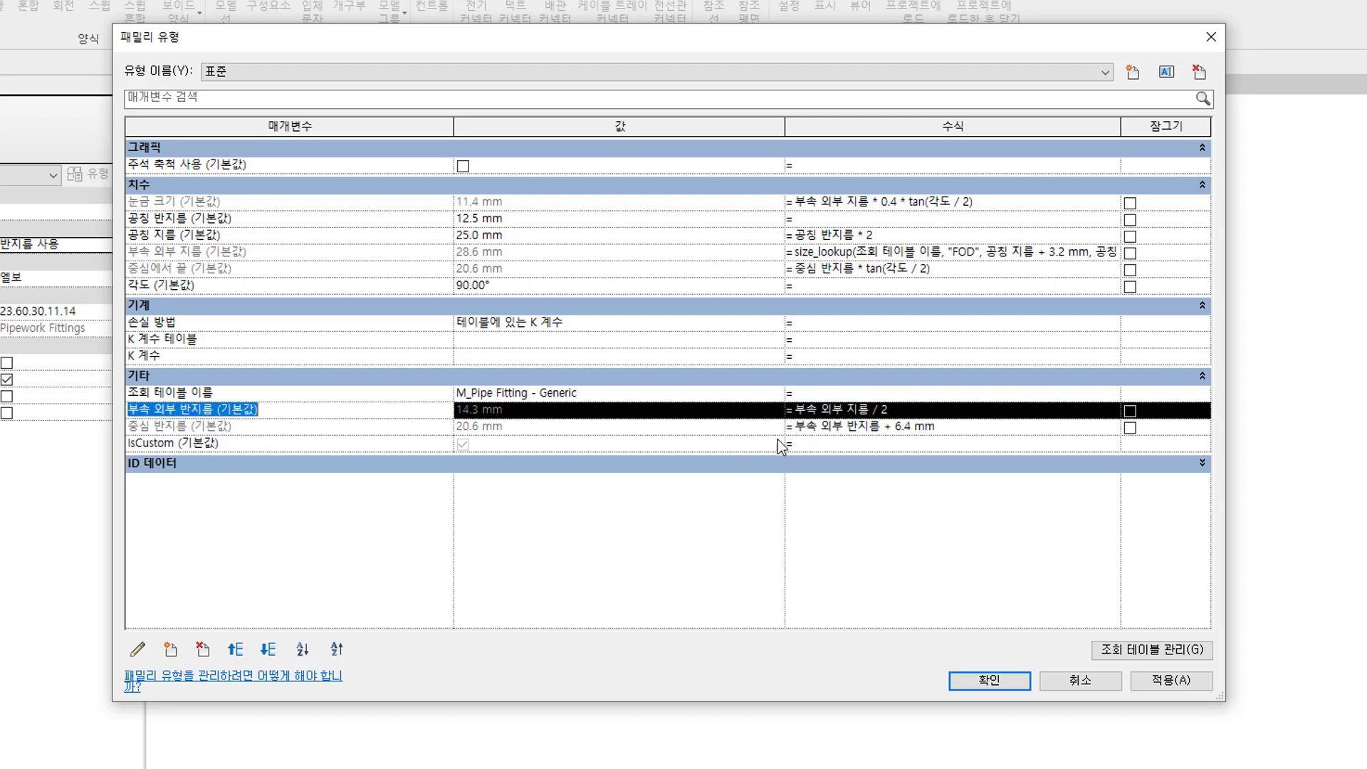
{"action": "left_click", "coordinate": [811, 410]}
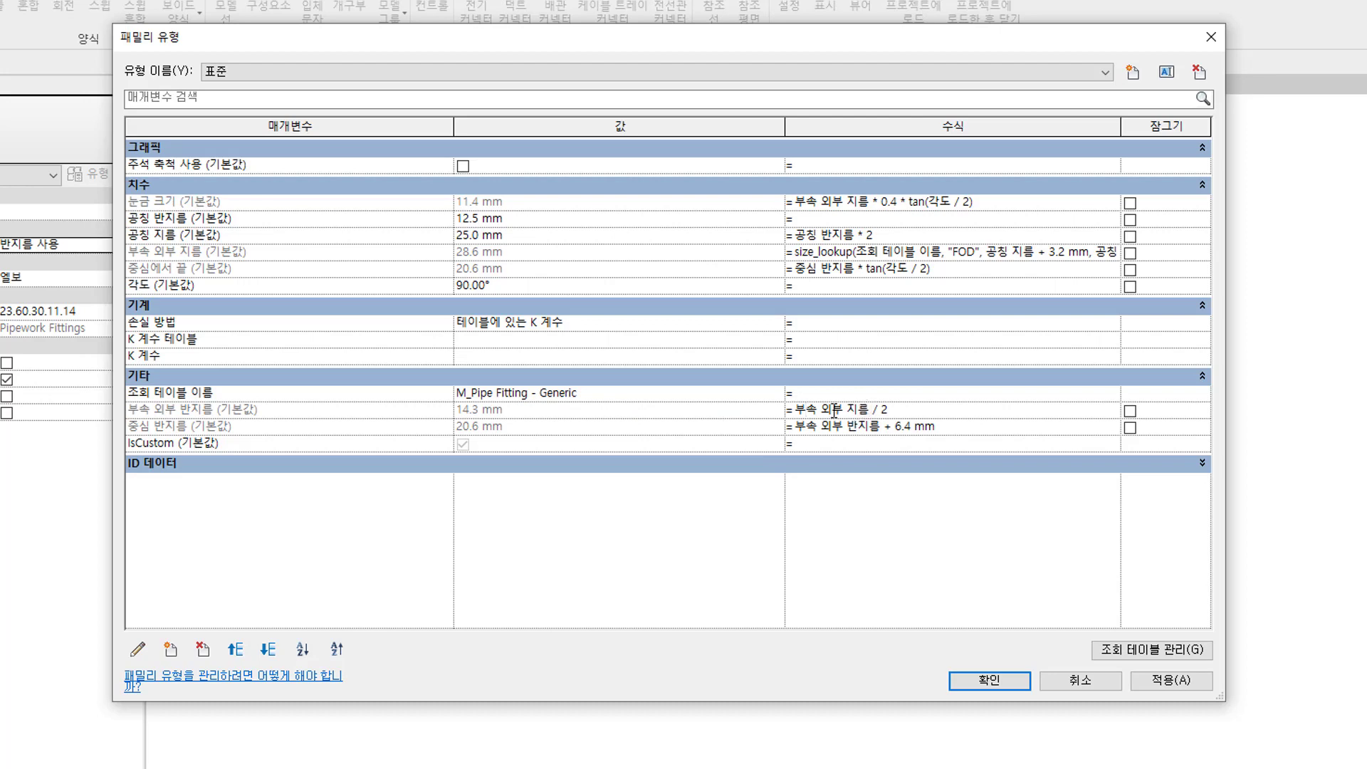
{"action": "left_click", "coordinate": [395, 256]}
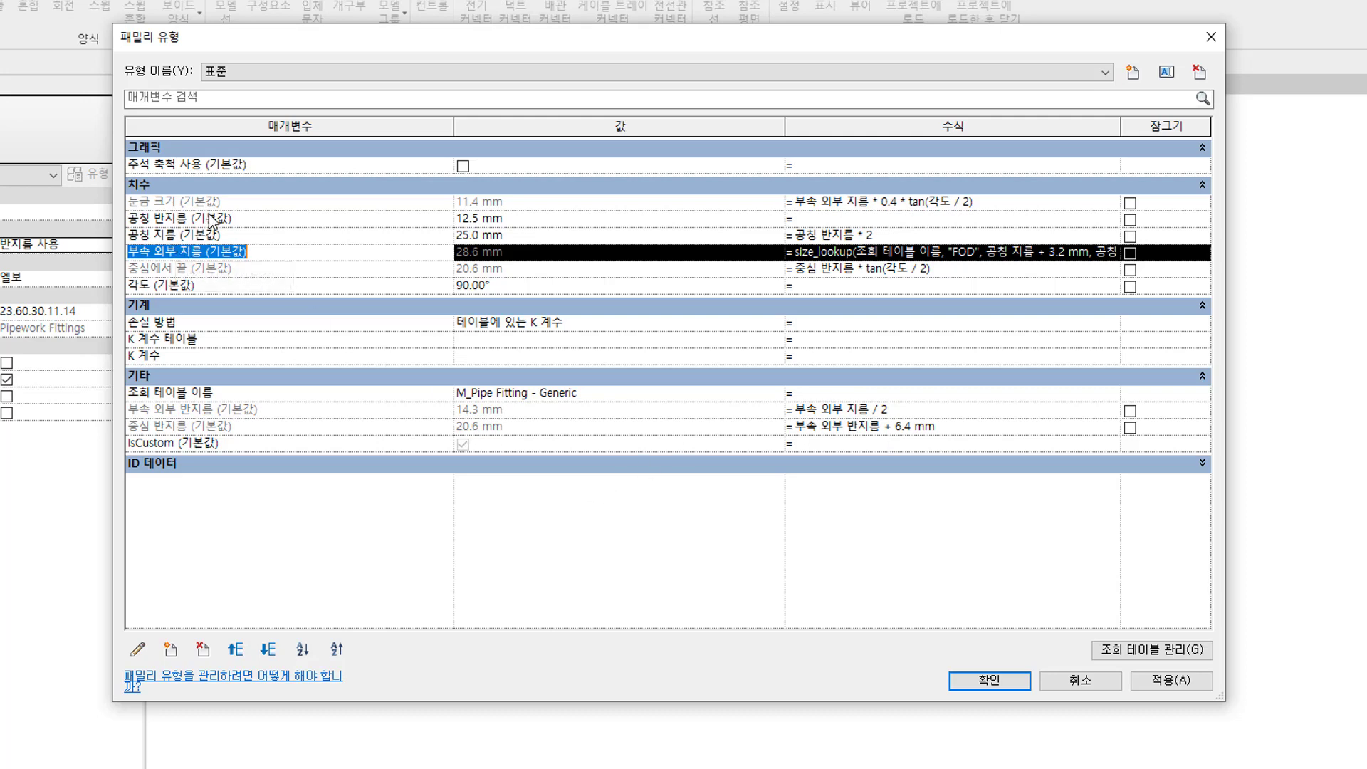
{"action": "left_click", "coordinate": [207, 218]}
{"action": "left_click_drag", "start_coordinate": [135, 219], "coordinate": [127, 220]}
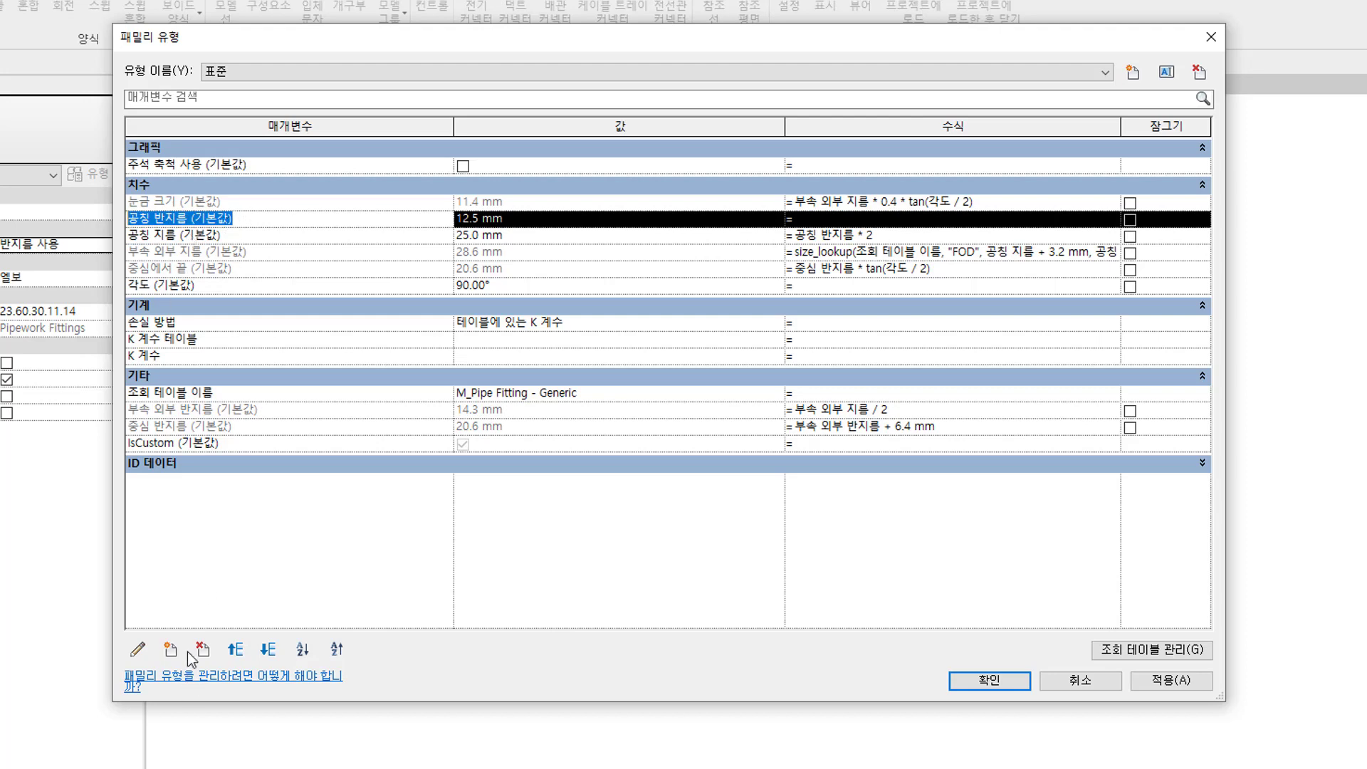
- Inspect the nominal radius (공칭 반지름) parameter's properties, highlight its name, and accept them without changes
{"action": "left_click", "coordinate": [139, 650]}
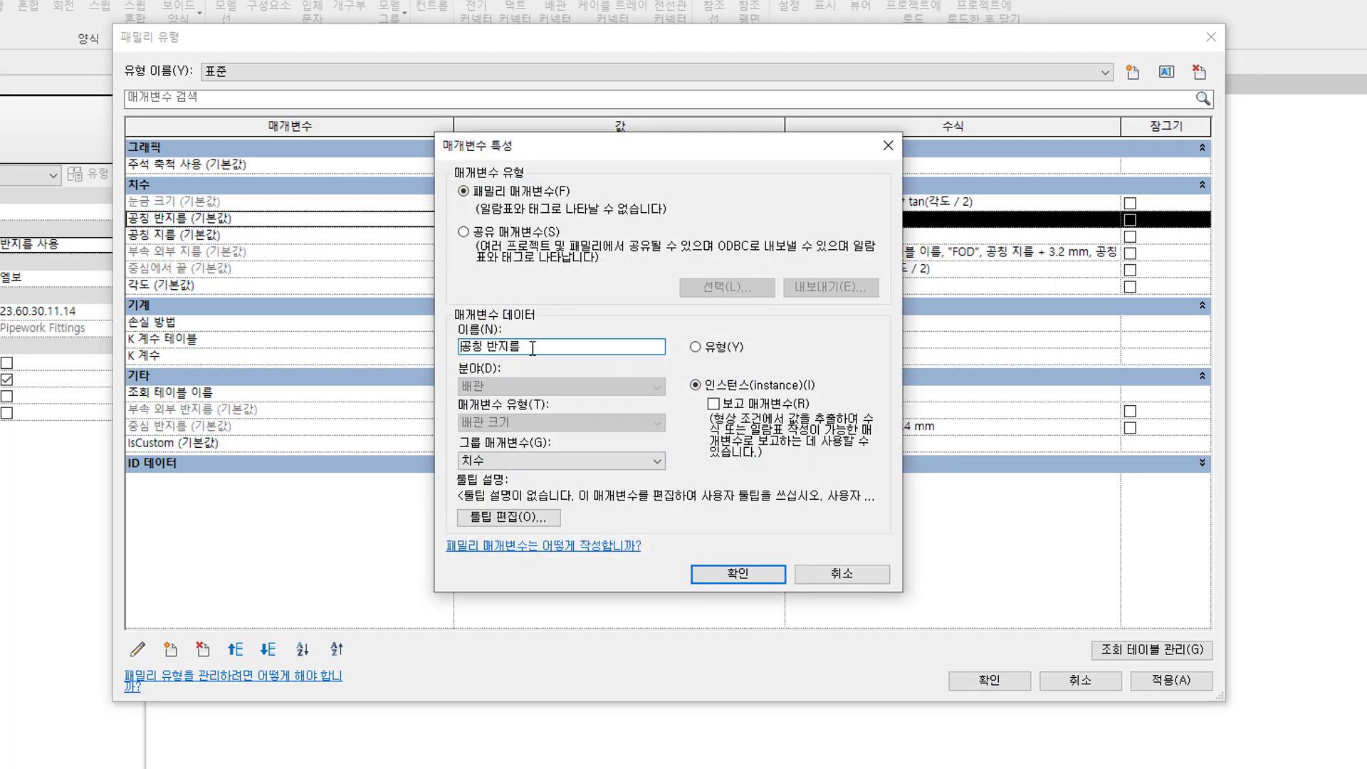
{"action": "left_click_drag", "start_coordinate": [531, 346], "coordinate": [449, 345]}
{"action": "left_click", "coordinate": [740, 574]}
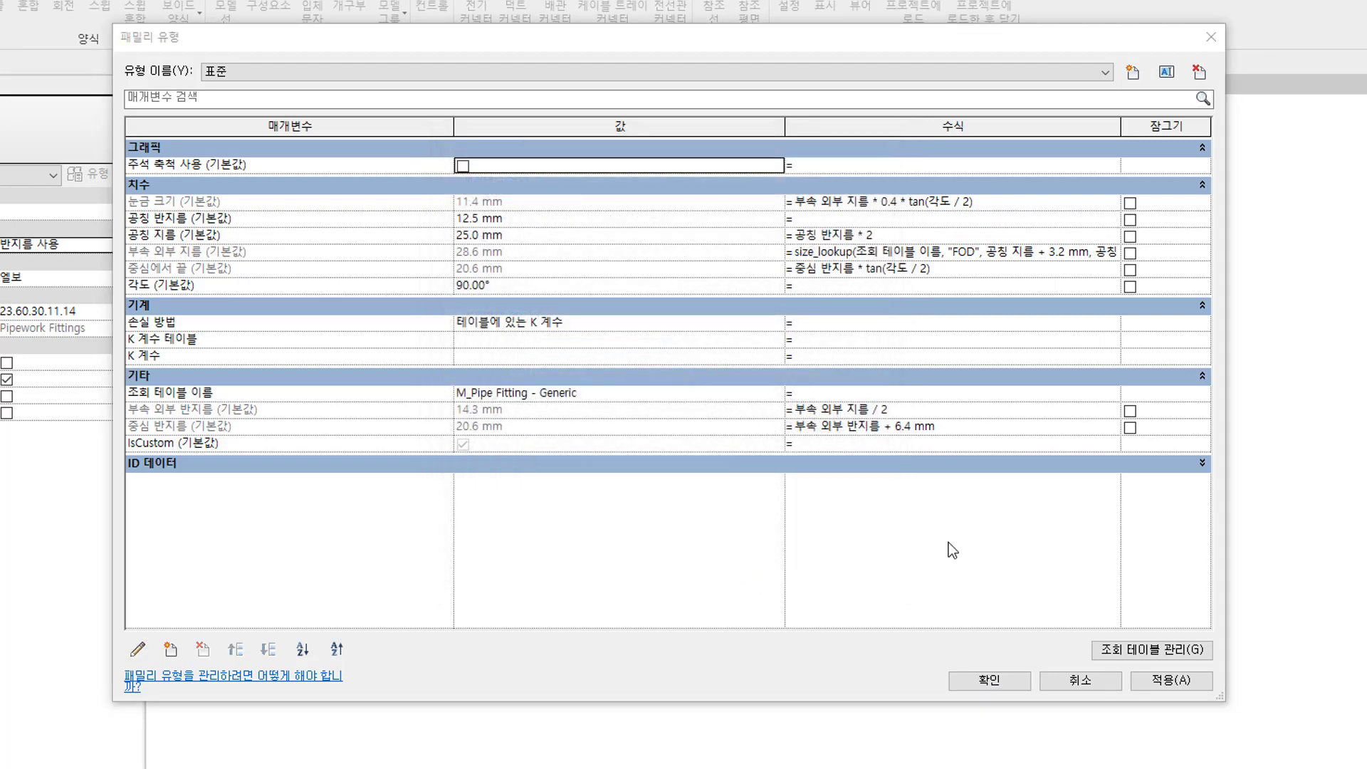